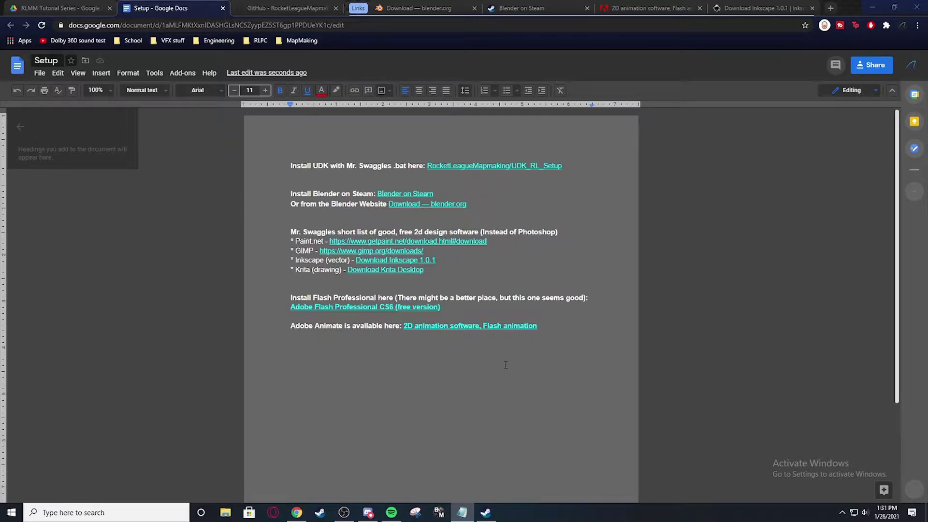
Step: Look over the Setup document and the RLMM Tutorial Series folder with its Episode 0 subfolder on Drive, and return to the document
scroll(507, 360, down, 1)
scroll(507, 358, up, 1)
click(60, 8)
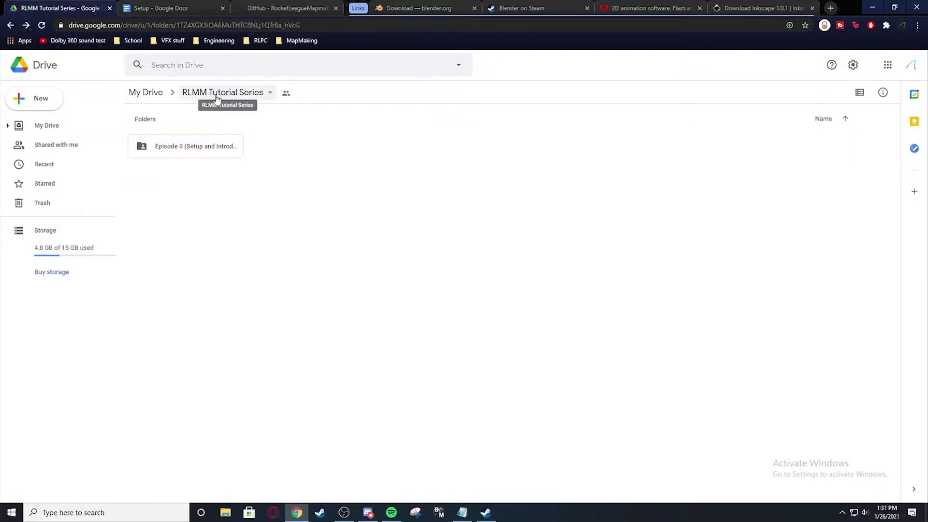
double_click(179, 148)
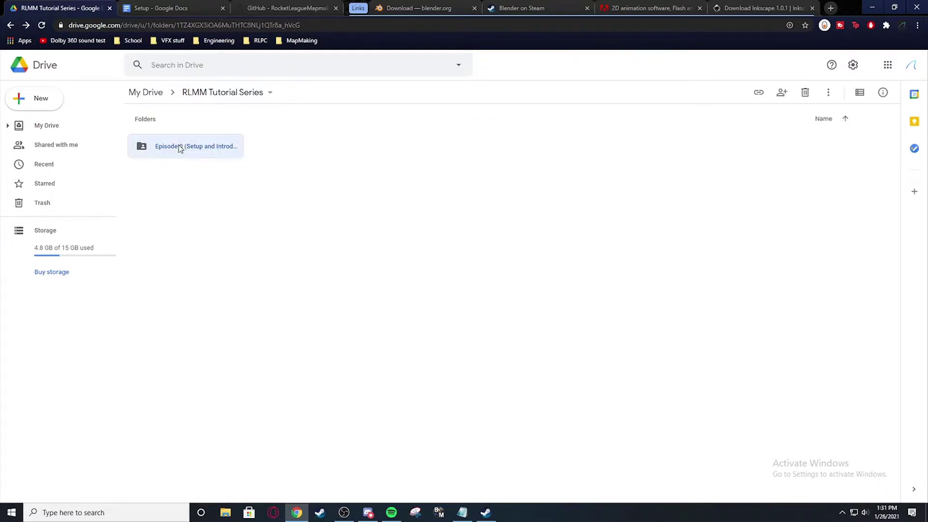
key(alt+Left)
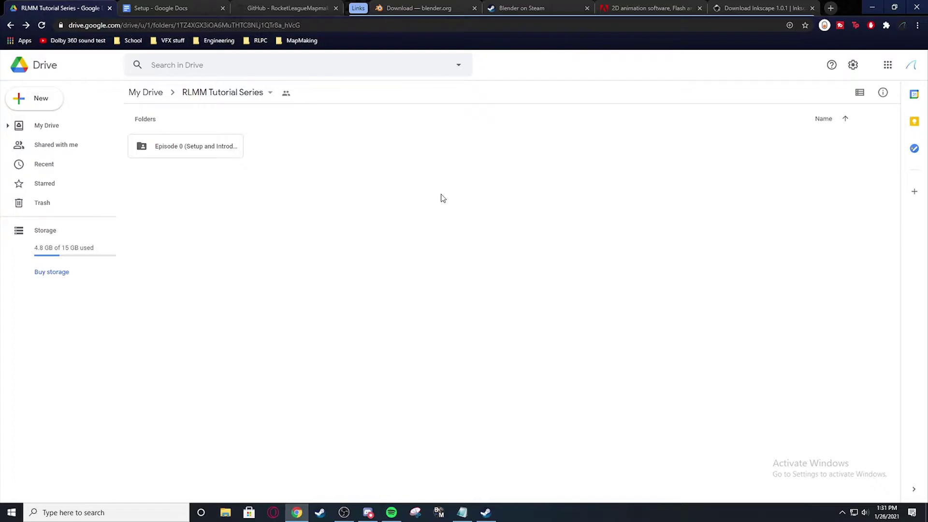
click(165, 8)
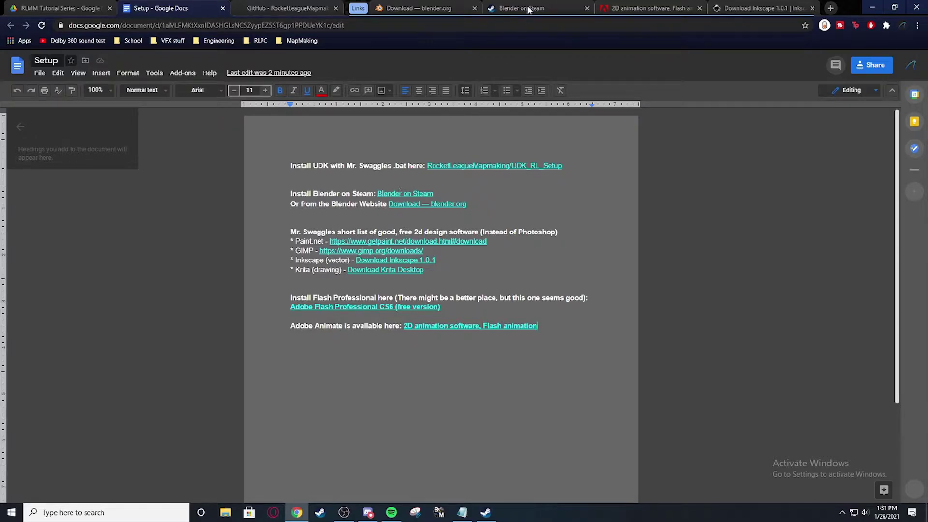
Step: Close the browser pages for the Blender download, Blender on Steam, Adobe Animate and Inkscape 1.0.1
click(454, 7)
click(528, 8)
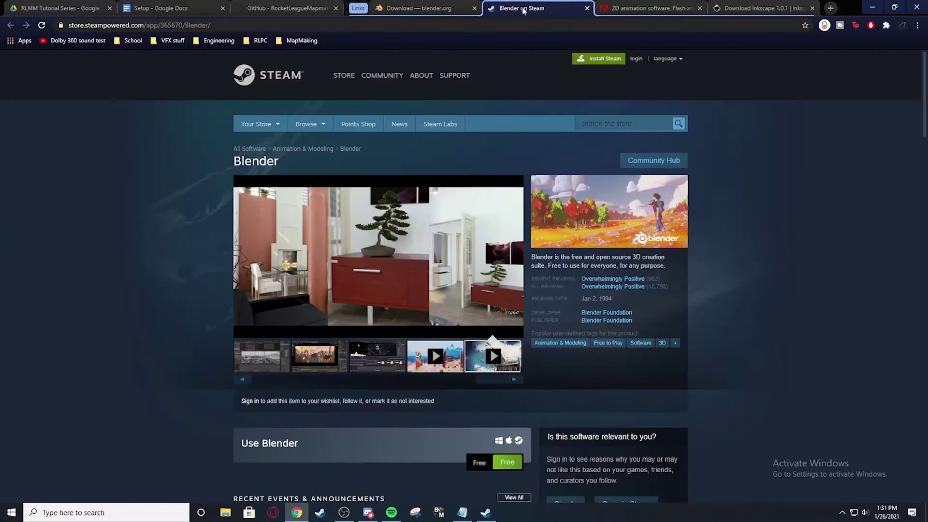
click(474, 8)
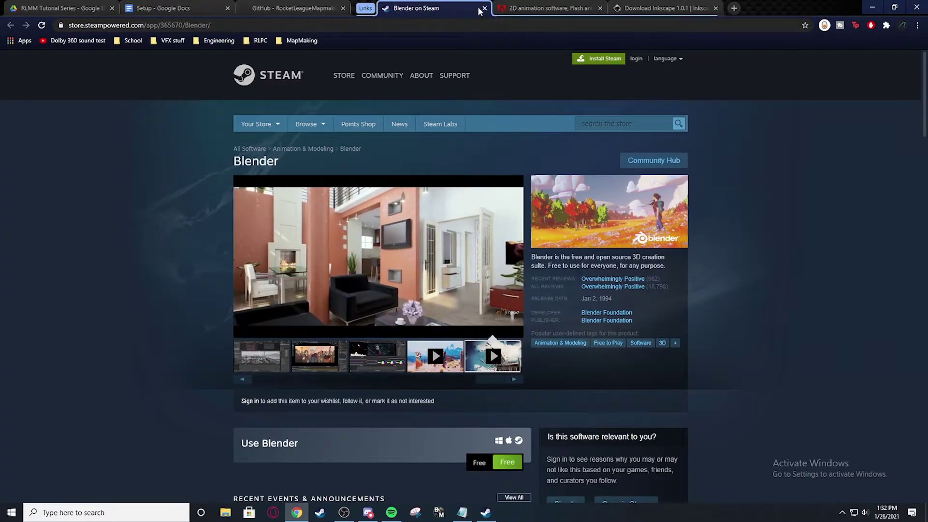
click(484, 8)
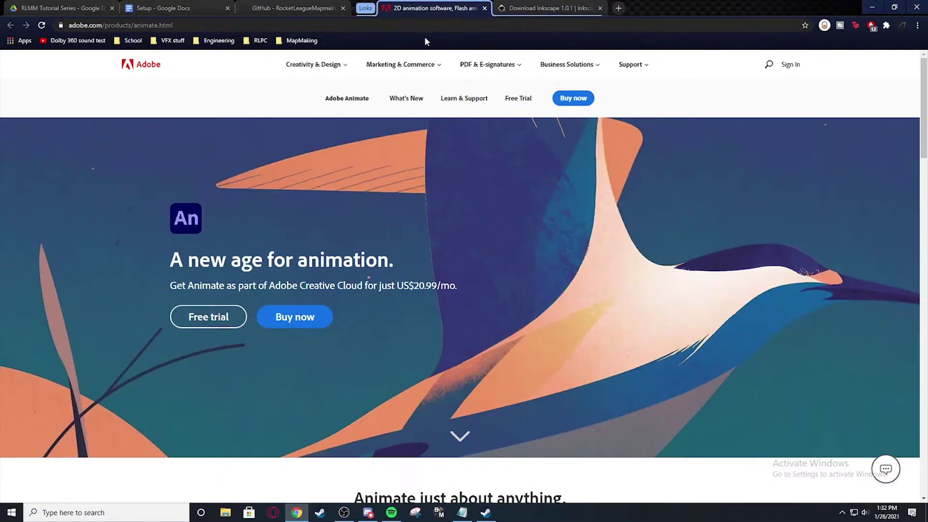
click(485, 8)
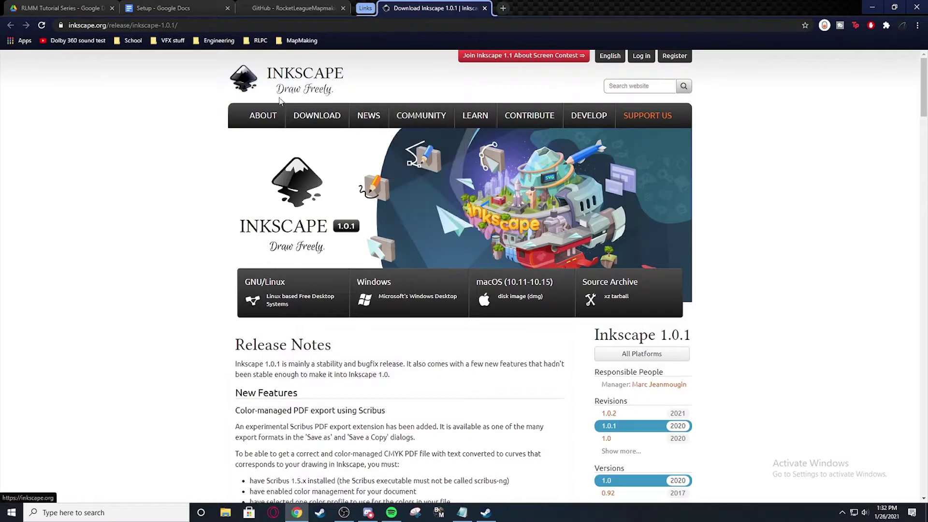
scroll(147, 208, down, 2)
scroll(158, 201, up, 2)
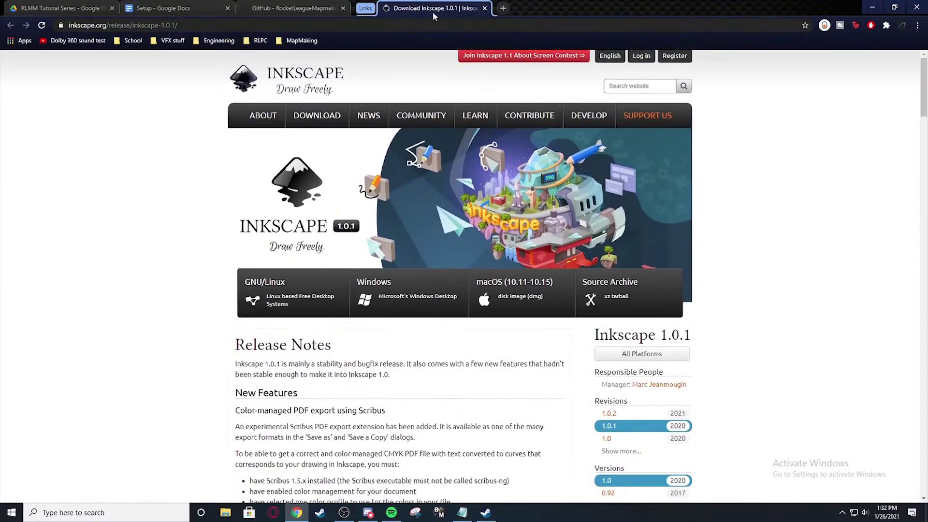
click(485, 8)
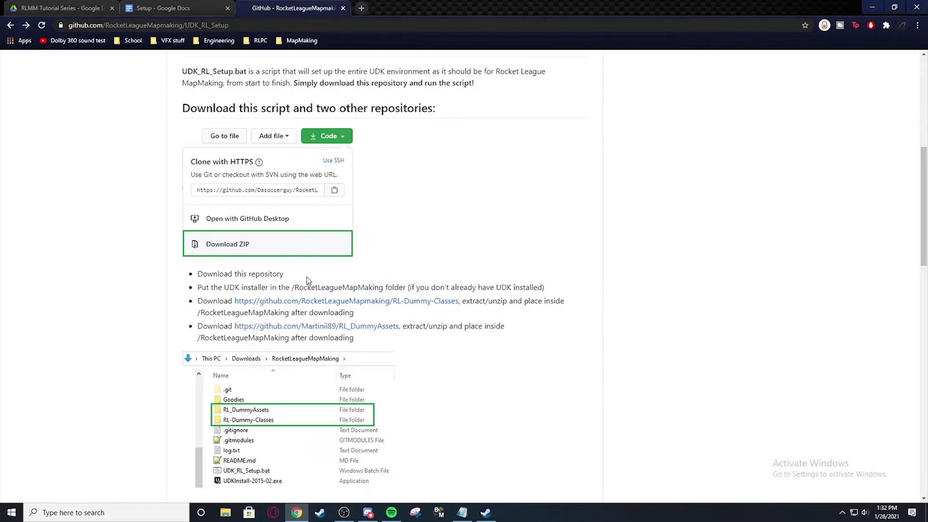
Step: Examine the UDK_RL_Setup repository's file list and README, and its link in the Setup document
click(181, 13)
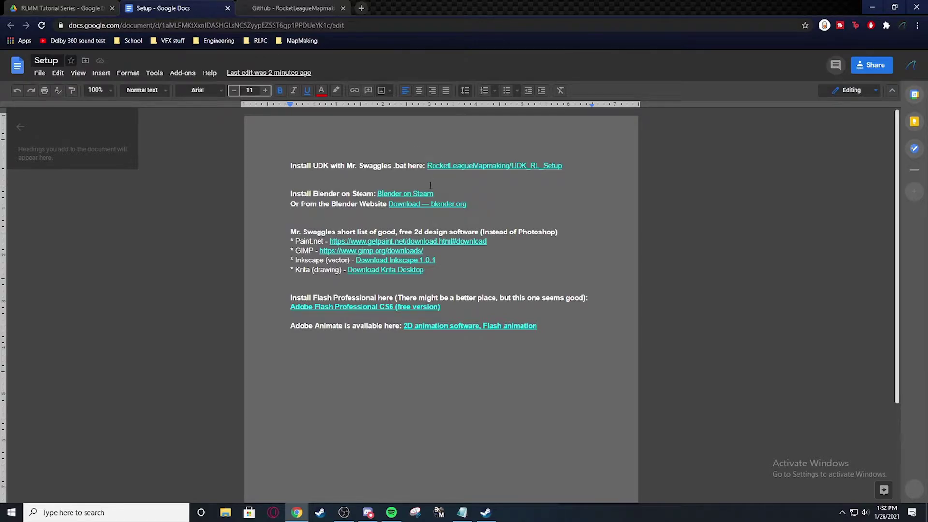
click(274, 3)
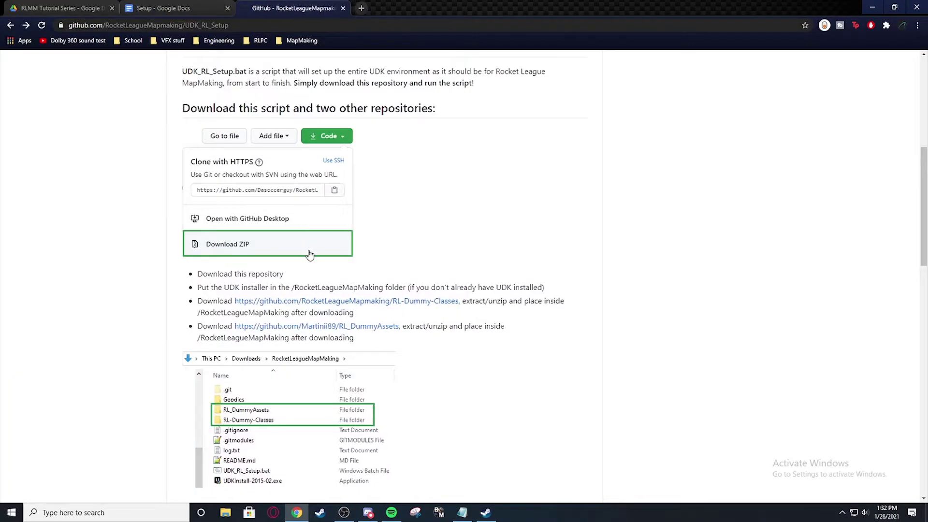
scroll(309, 255, up, 6)
scroll(336, 261, up, 1)
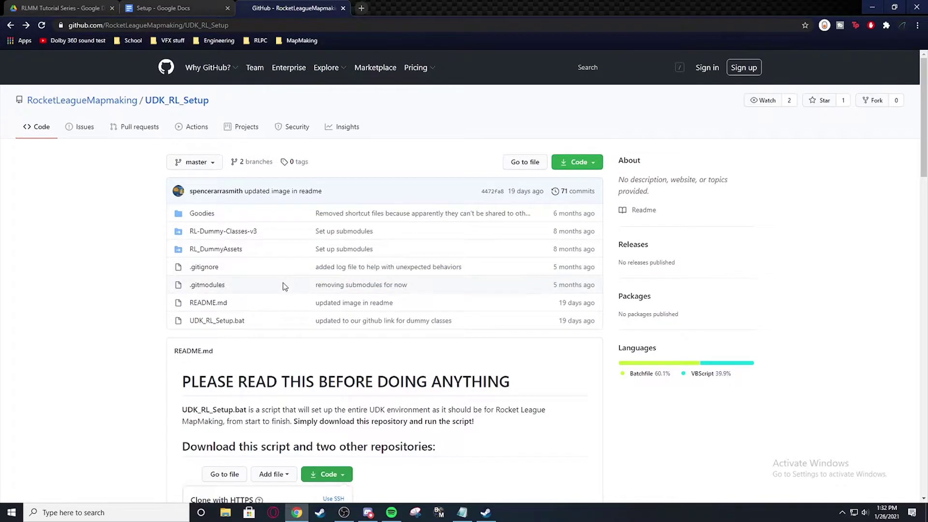
scroll(288, 300, down, 1)
scroll(293, 242, up, 1)
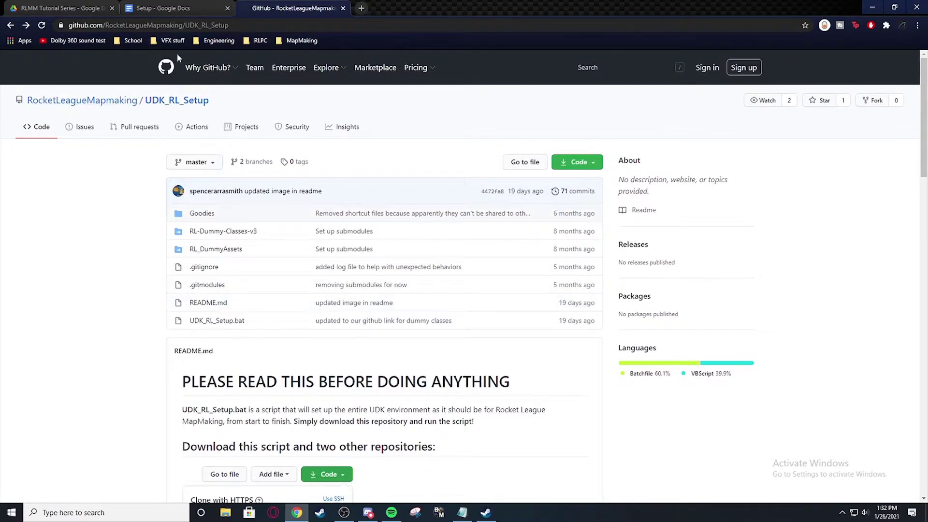
click(191, 6)
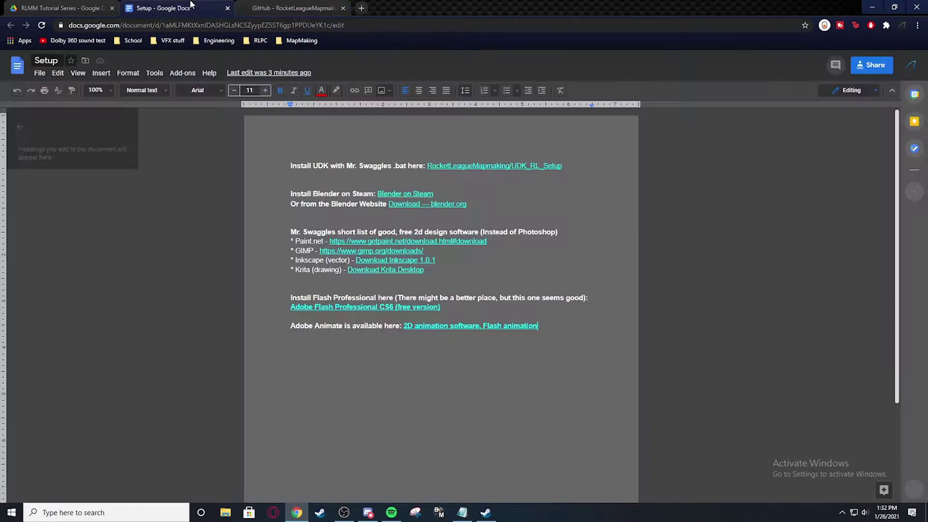
click(460, 165)
Step: Download the UDK_RL_Setup repository from GitHub as a ZIP file
click(293, 8)
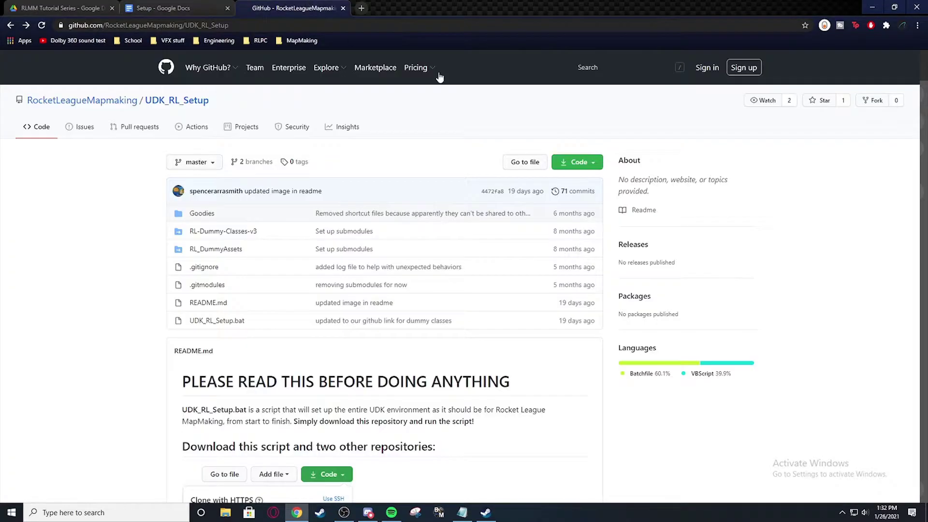
click(574, 165)
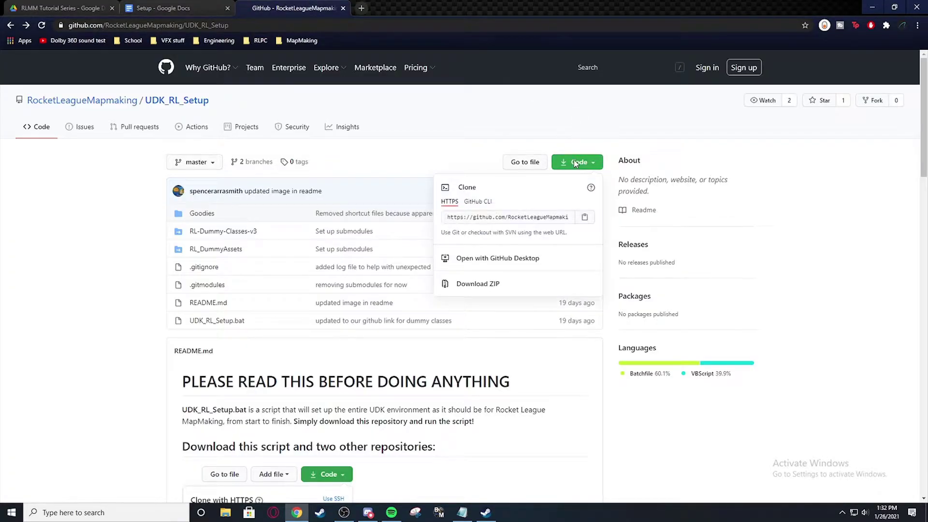
click(483, 286)
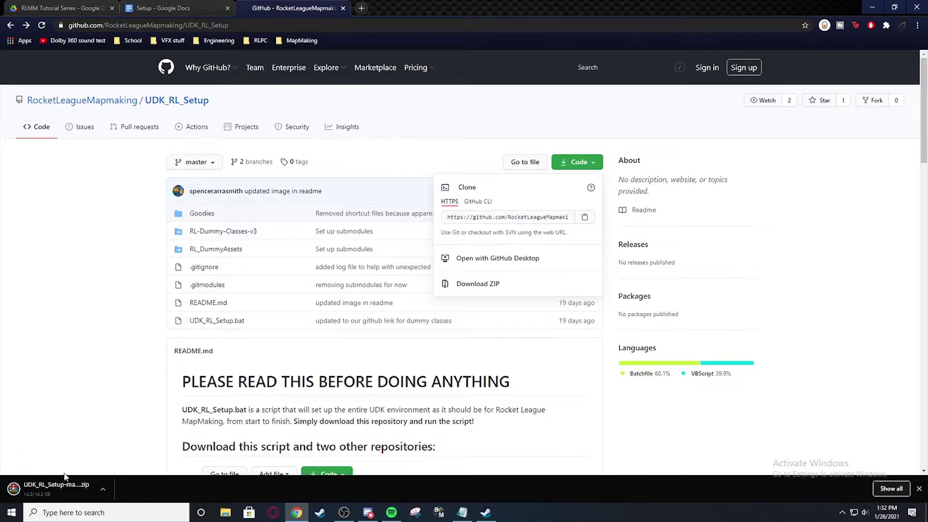
Step: Show the downloaded UDK_RL_Setup-master archive in its folder and extract it there without replacing any existing files
click(102, 489)
click(124, 457)
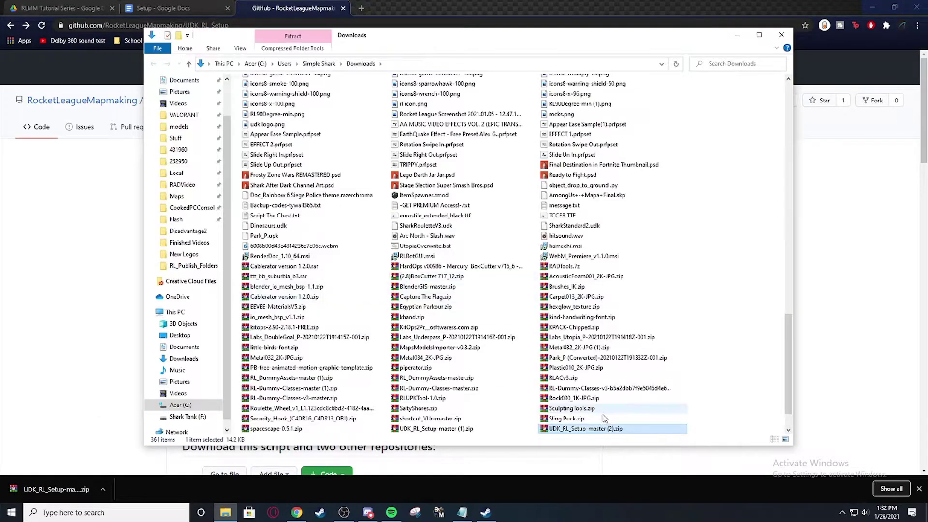
right_click(597, 430)
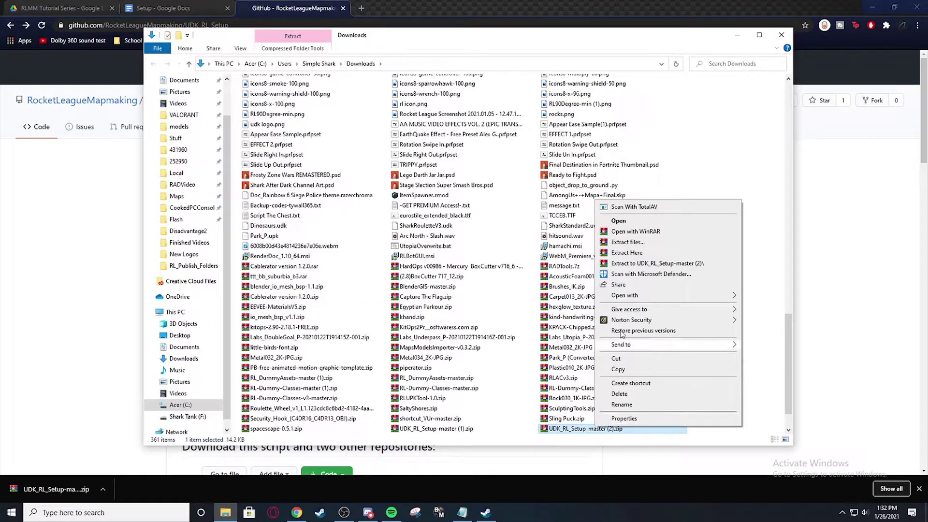
click(626, 252)
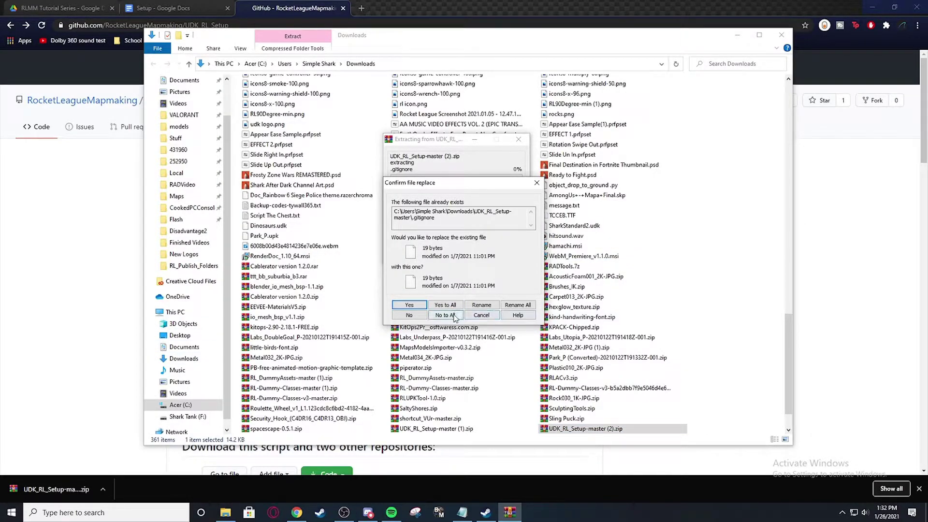
click(454, 316)
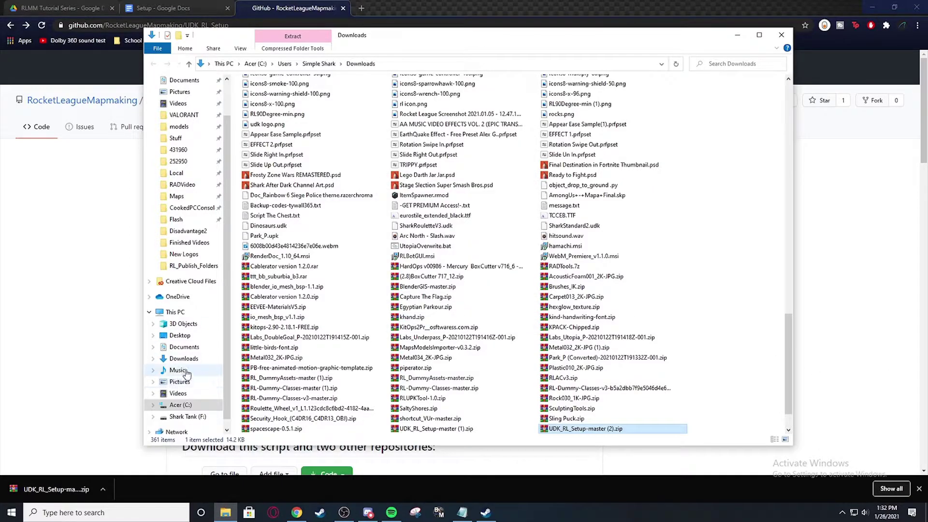
Step: Sort the Downloads folder by name, open the extracted UDK_RL_Setup-master folder, and dismiss the browser's download bar
click(202, 360)
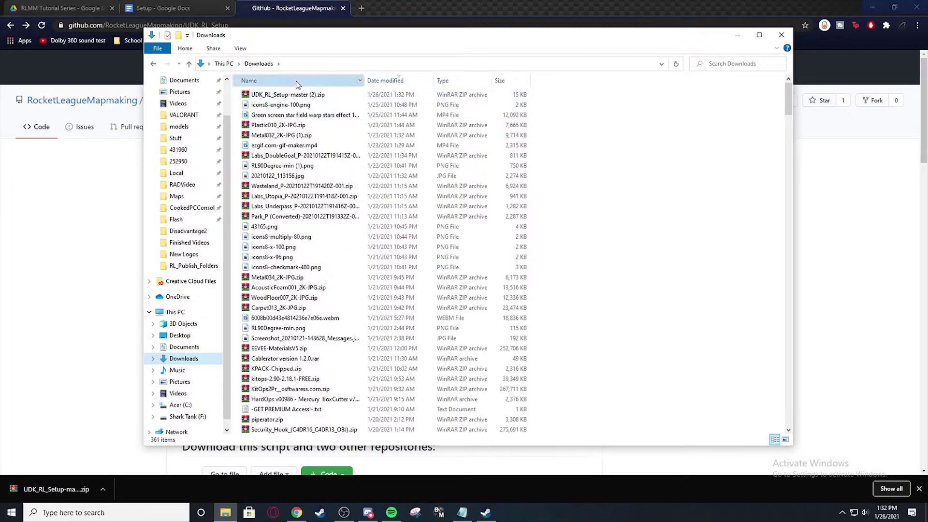
click(271, 80)
scroll(478, 267, down, 15)
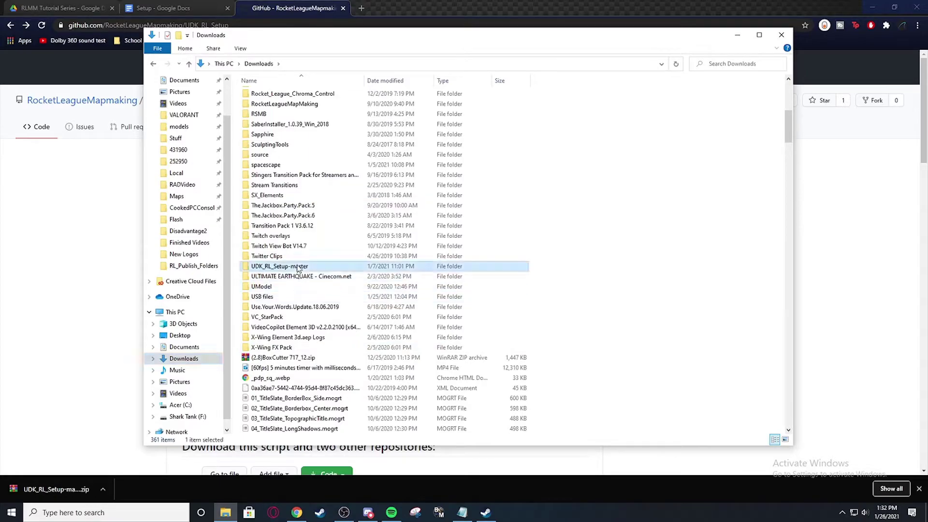
double_click(292, 323)
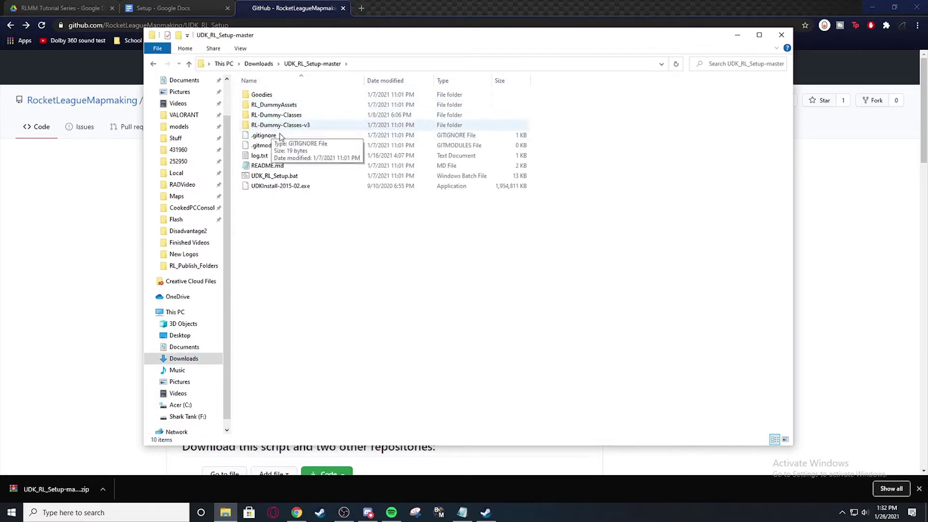
click(918, 489)
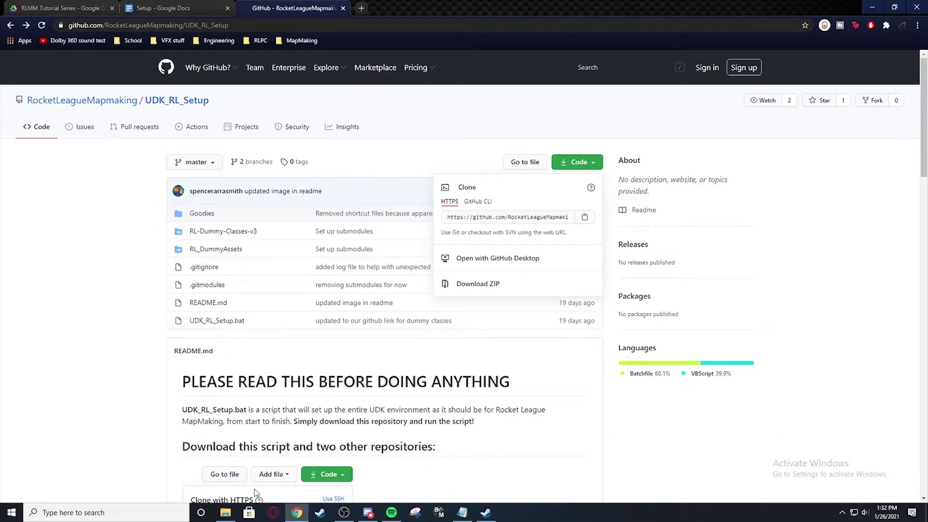
click(225, 512)
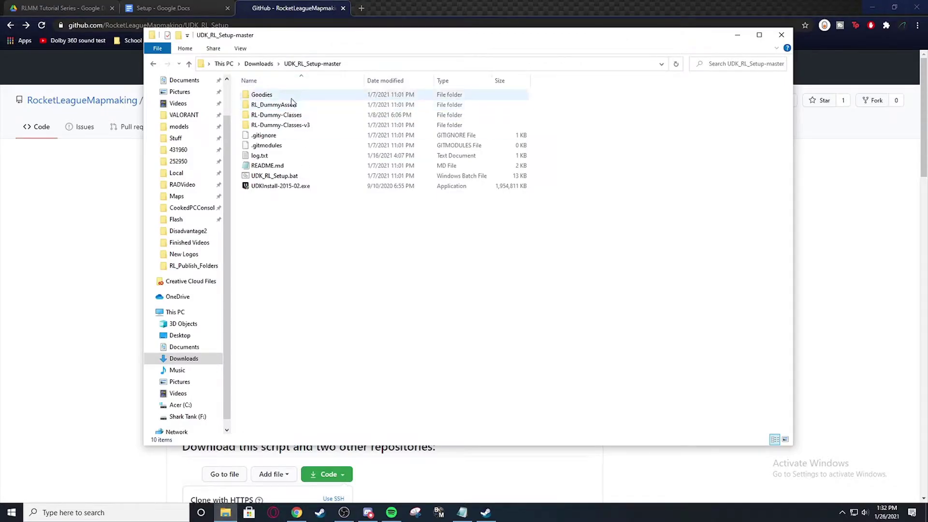
Step: Check the contents of the RL-Dummy-Classes and RL-Dummy-Classes-v3 folders inside UDK_RL_Setup-master
click(297, 117)
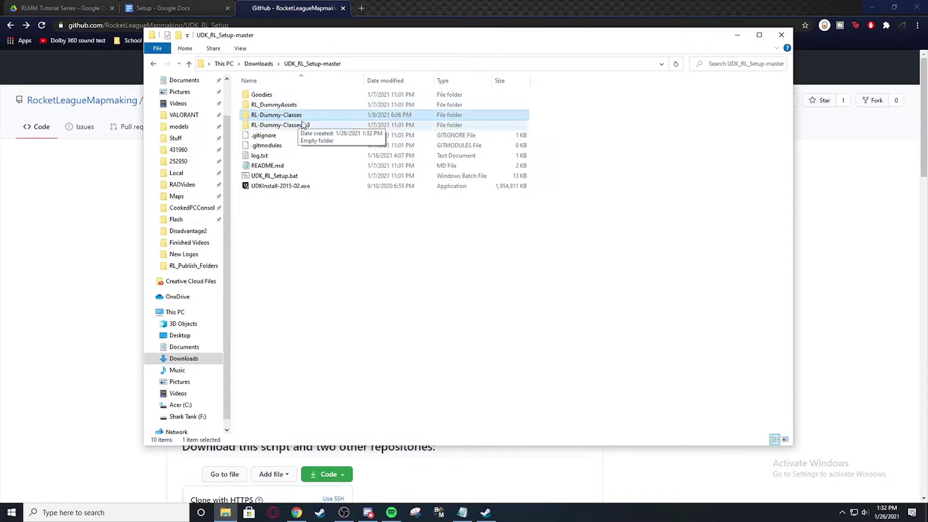
double_click(300, 116)
key(alt+Left)
double_click(295, 125)
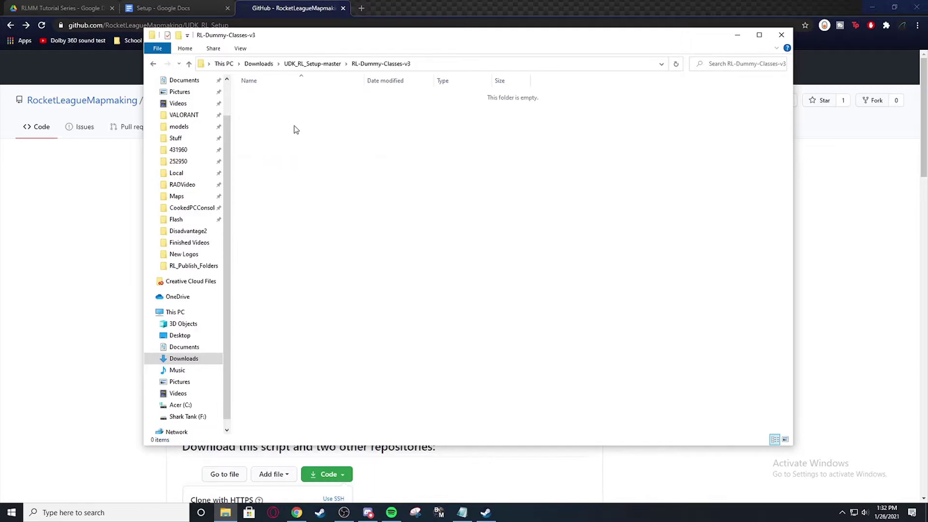
key(alt+Left)
right_click(292, 124)
key(Escape)
click(405, 257)
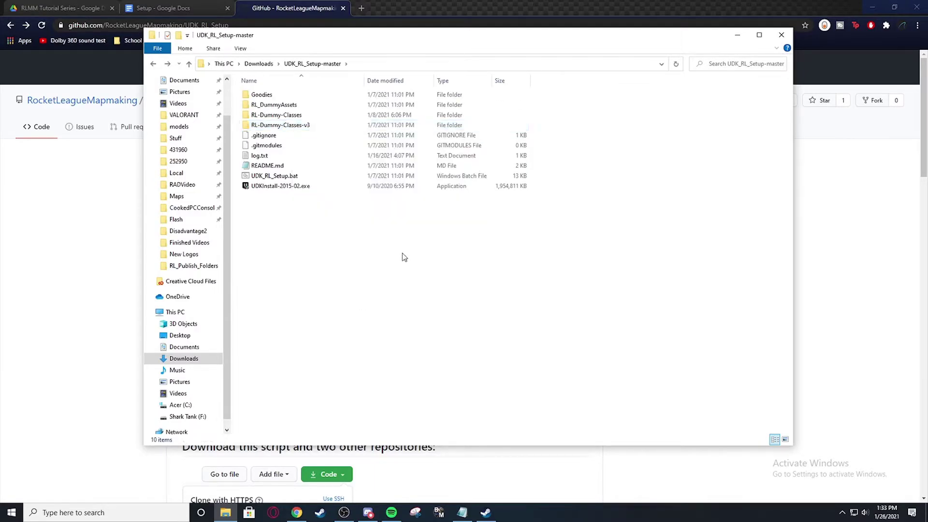
Step: Return to the UDK_RL_Setup README, open its RL-Dummy-Classes and RL_DummyAssets repository links in new tabs, and view RL-Dummy-Classes
click(735, 35)
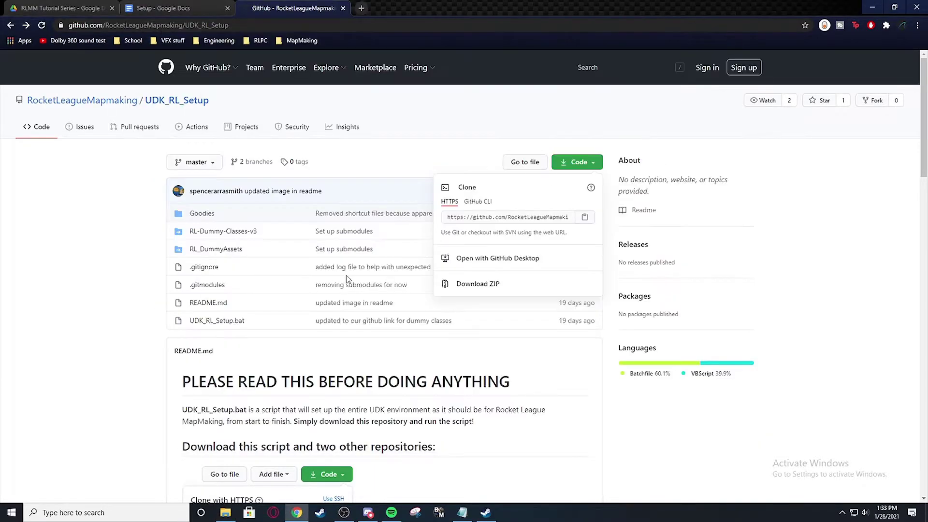
scroll(167, 338, down, 8)
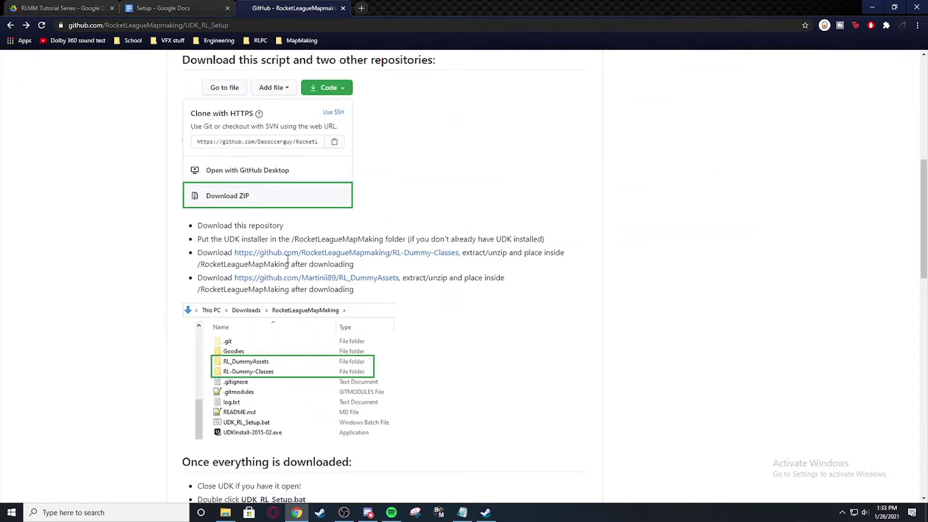
right_click(300, 255)
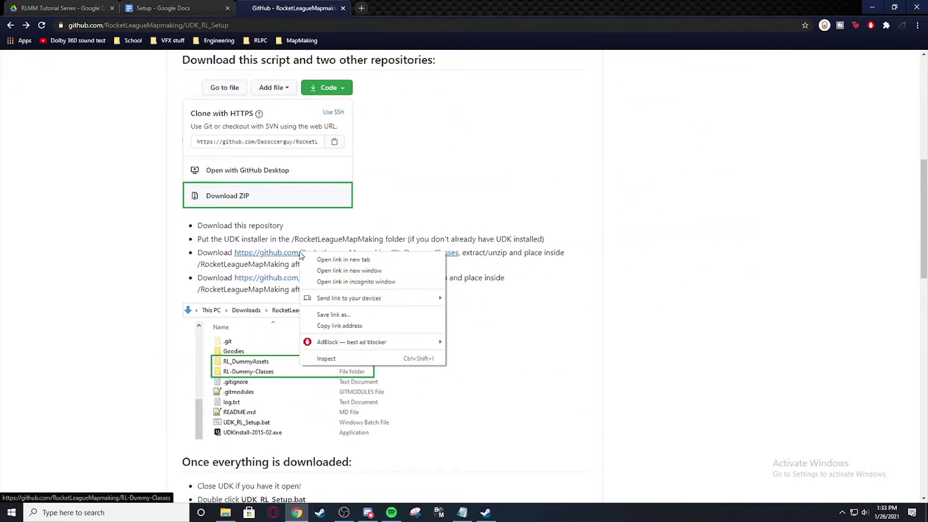
click(341, 259)
right_click(321, 279)
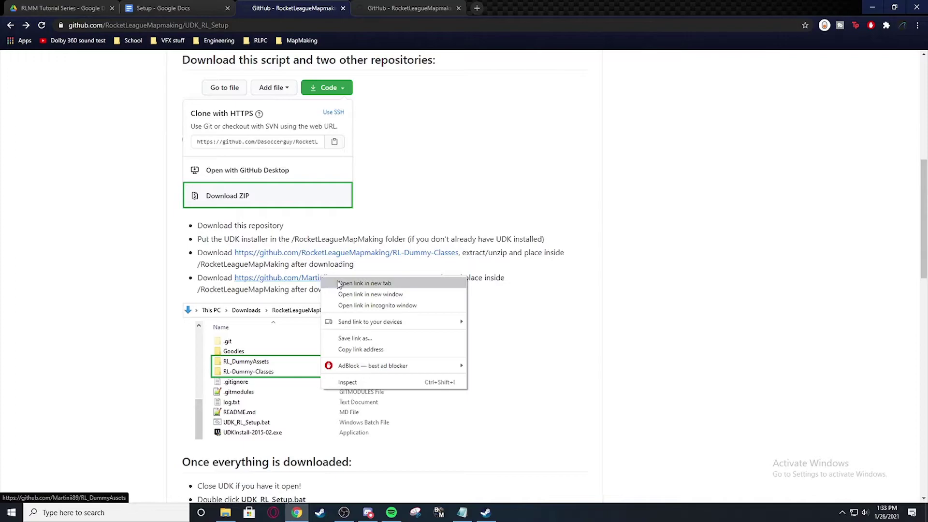
click(338, 283)
click(430, 7)
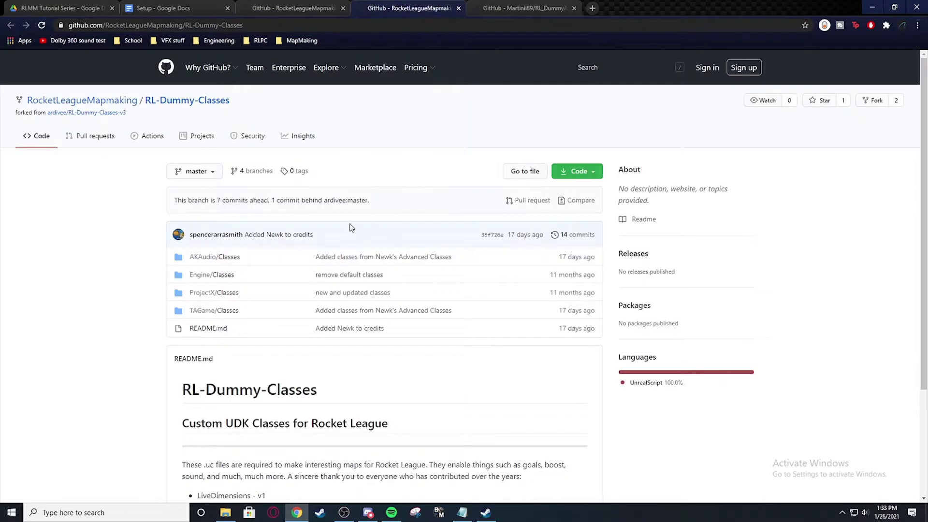
Step: Download the RL-Dummy-Classes repository as a ZIP and show the downloaded archive in its folder
click(570, 172)
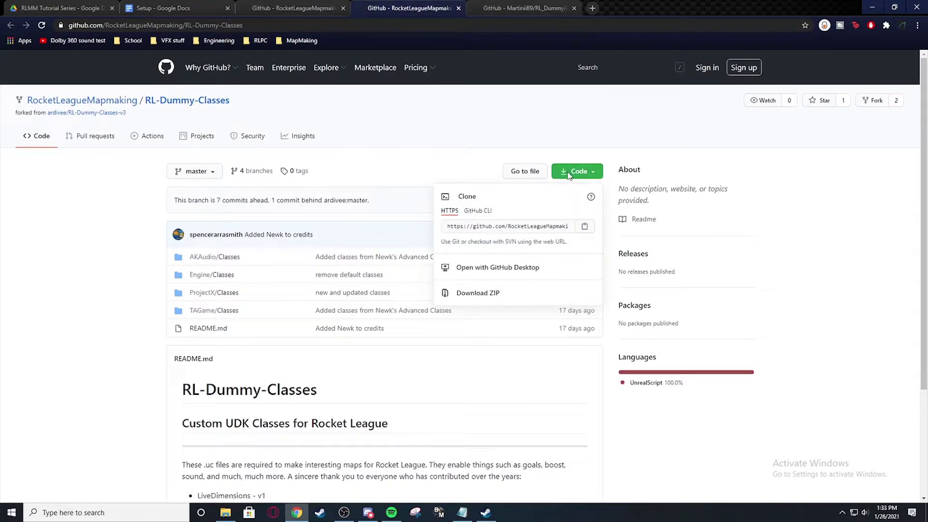
click(511, 293)
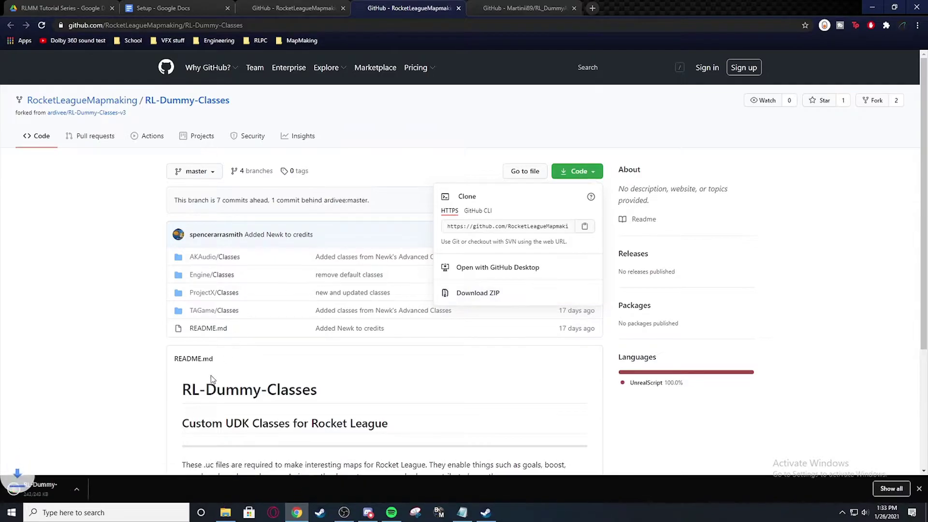
right_click(97, 489)
click(121, 457)
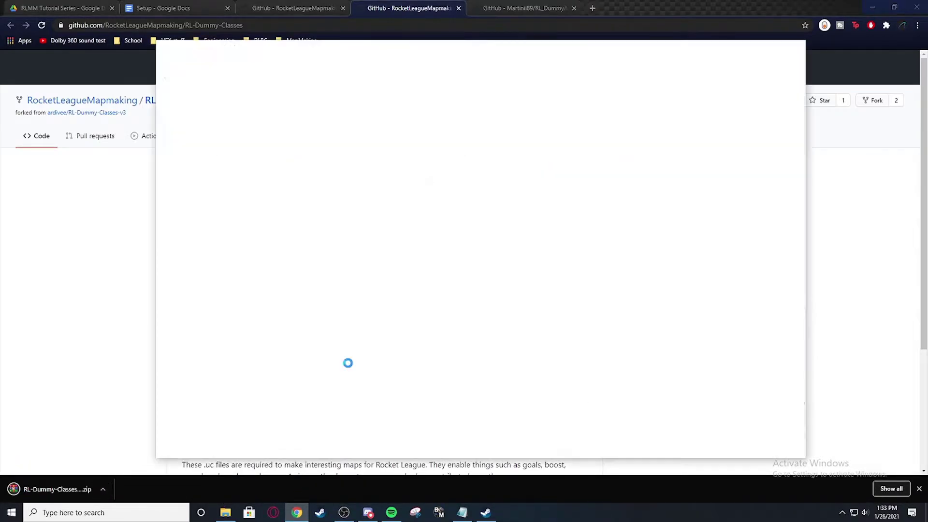
Step: Try to extract RL-Dummy-Classes-master (2).zip into the RL-Dummy-Classes folder of UDK_RL_Setup-master in Downloads, and put the Downloads window away
right_click(486, 442)
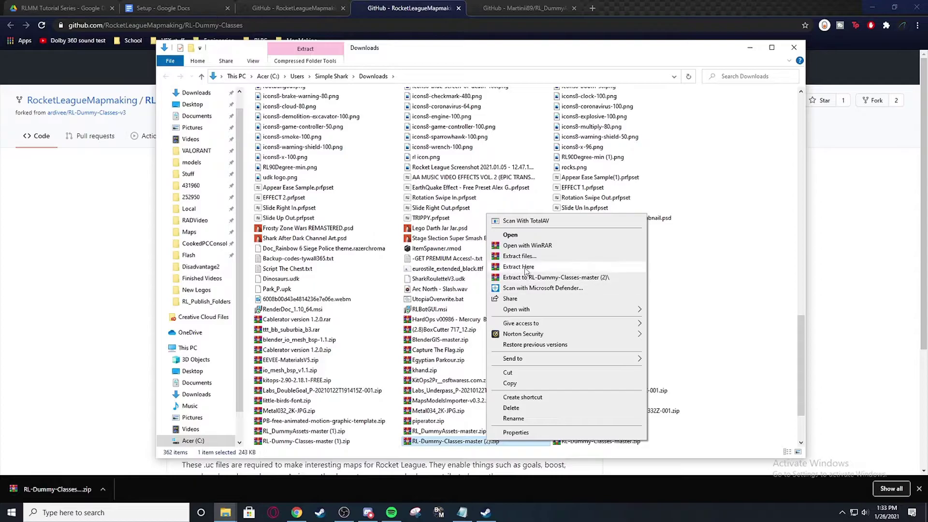
click(526, 268)
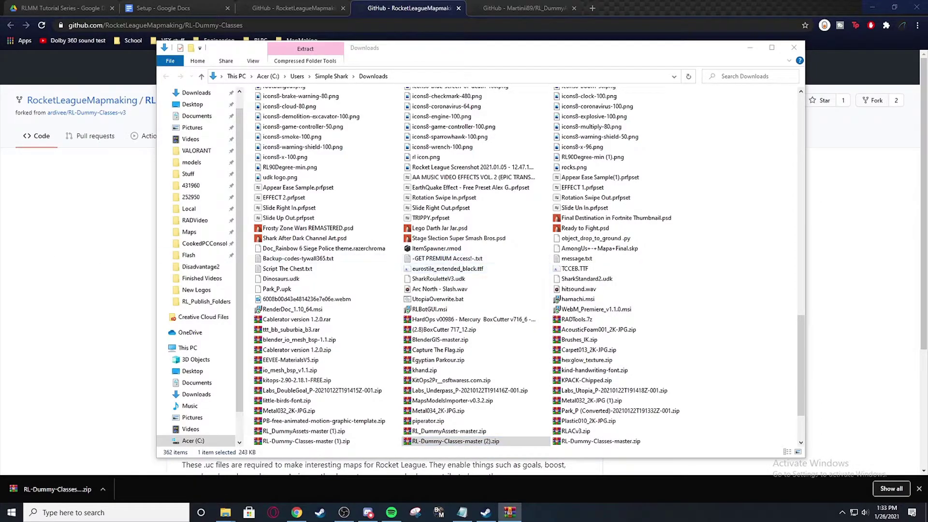
scroll(535, 282, down, 1)
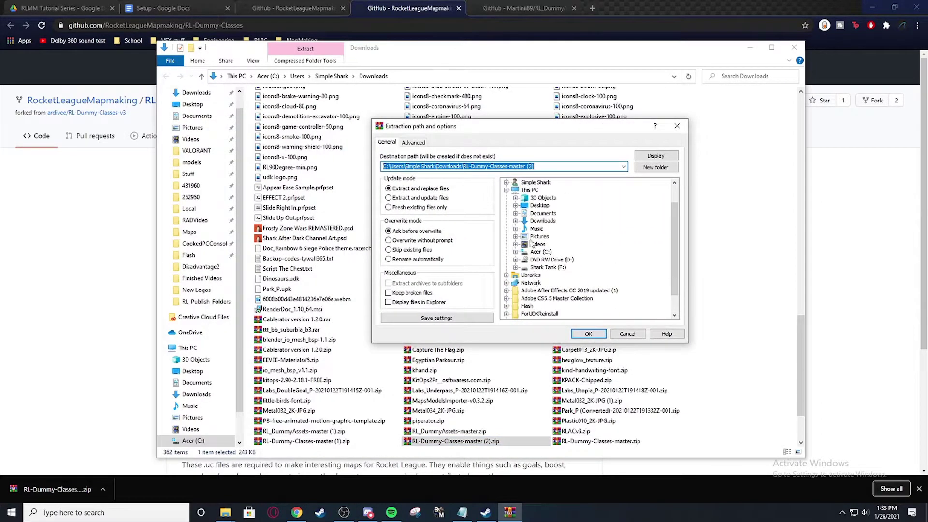
click(517, 222)
scroll(531, 261, down, 6)
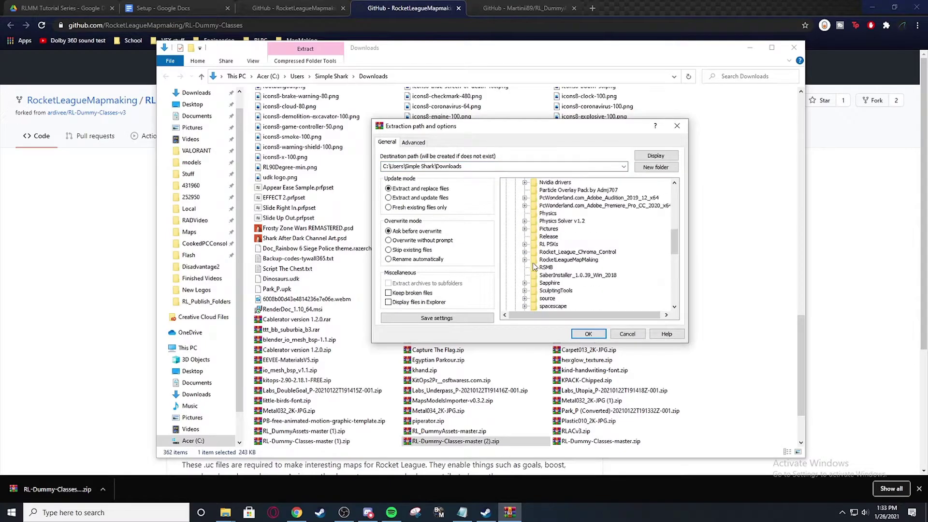
scroll(533, 275, down, 8)
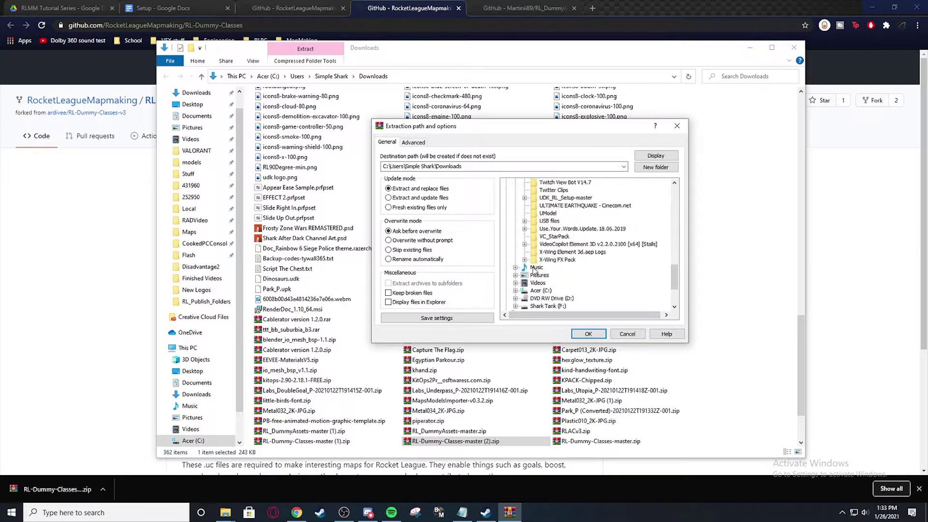
click(525, 220)
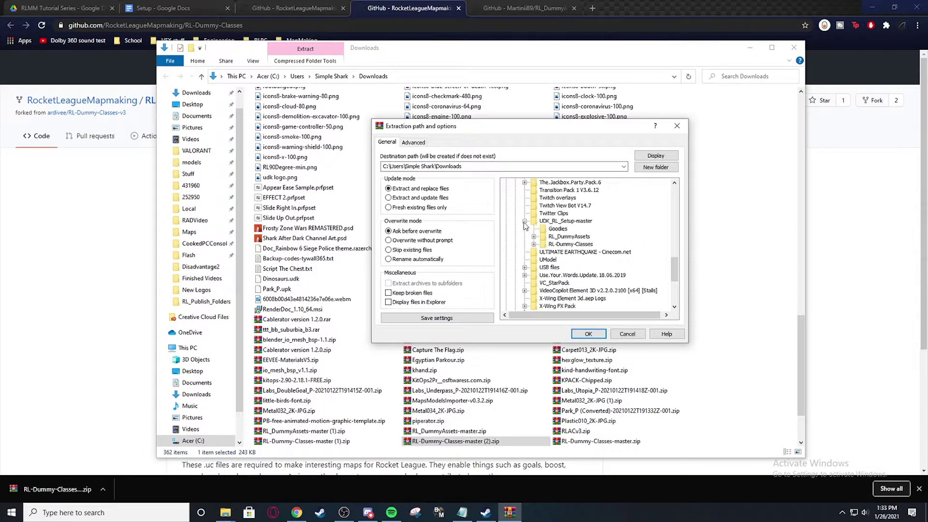
click(555, 245)
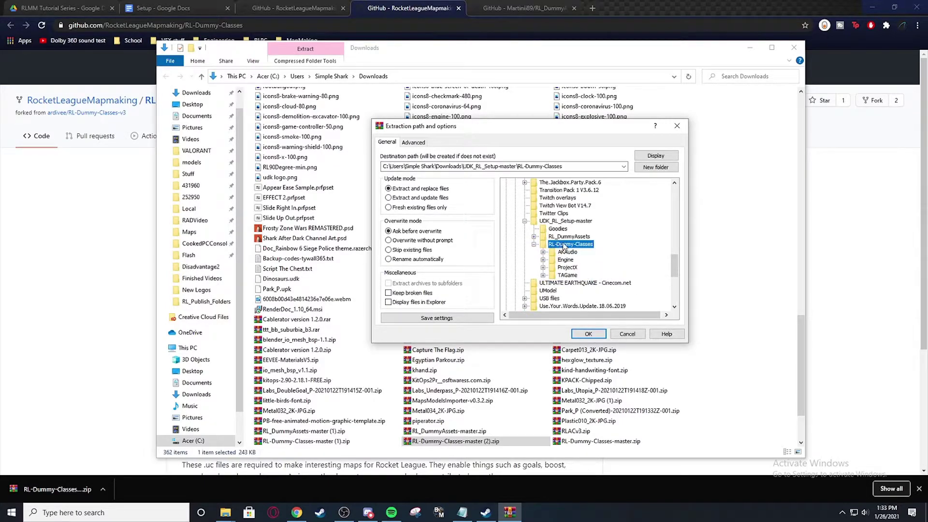
click(563, 245)
click(544, 245)
click(605, 335)
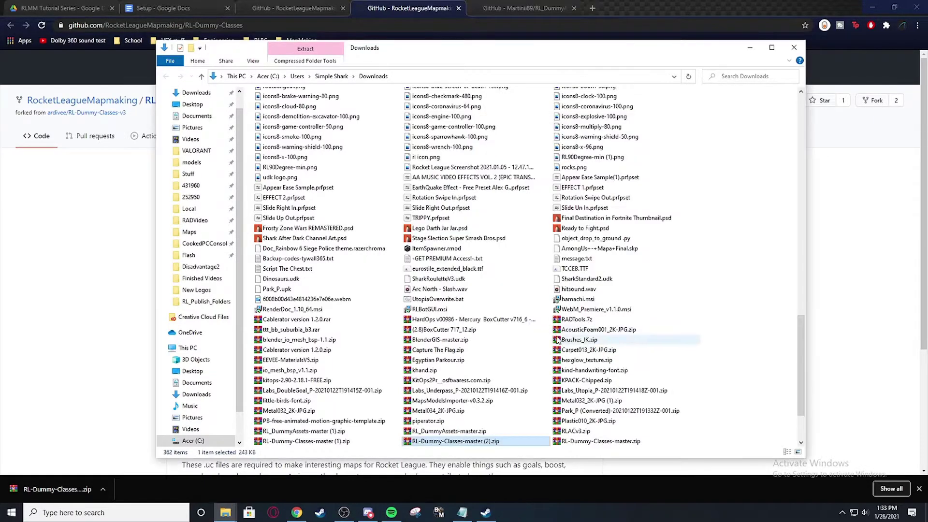
click(750, 48)
Step: Download the RL_DummyAssets repository as a ZIP and show the downloaded archive in its folder
scroll(427, 297, down, 5)
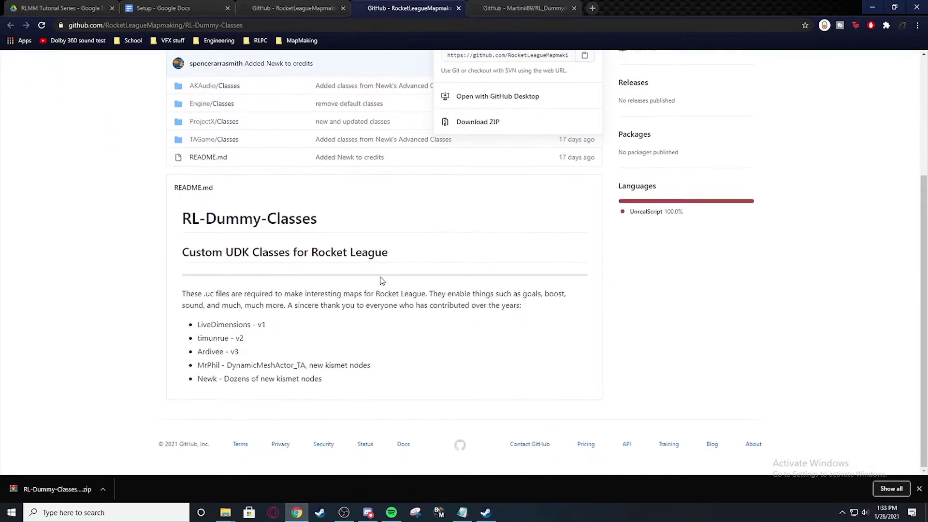
scroll(427, 297, up, 5)
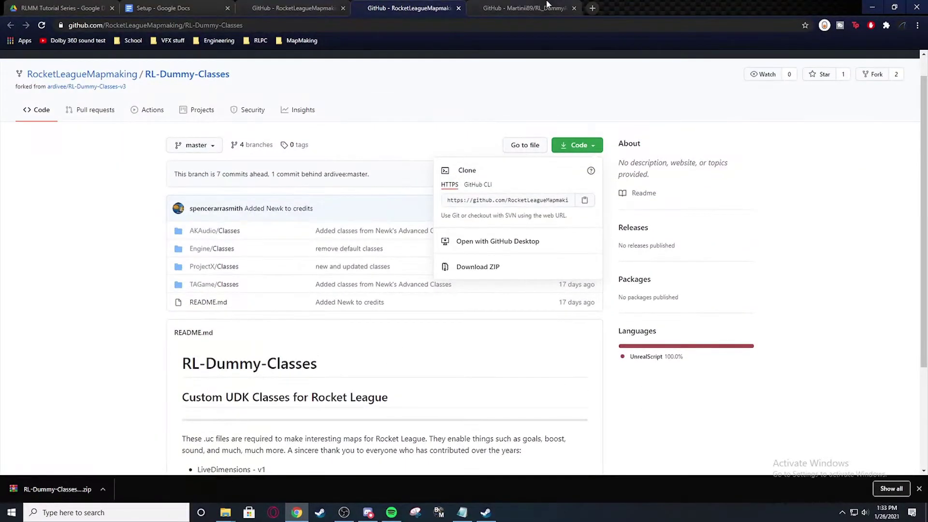
click(548, 7)
click(576, 165)
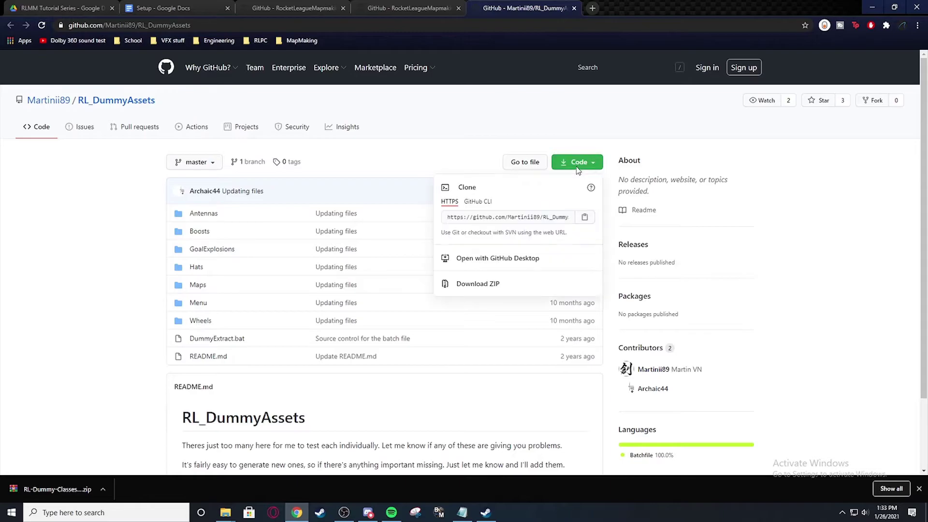
click(499, 285)
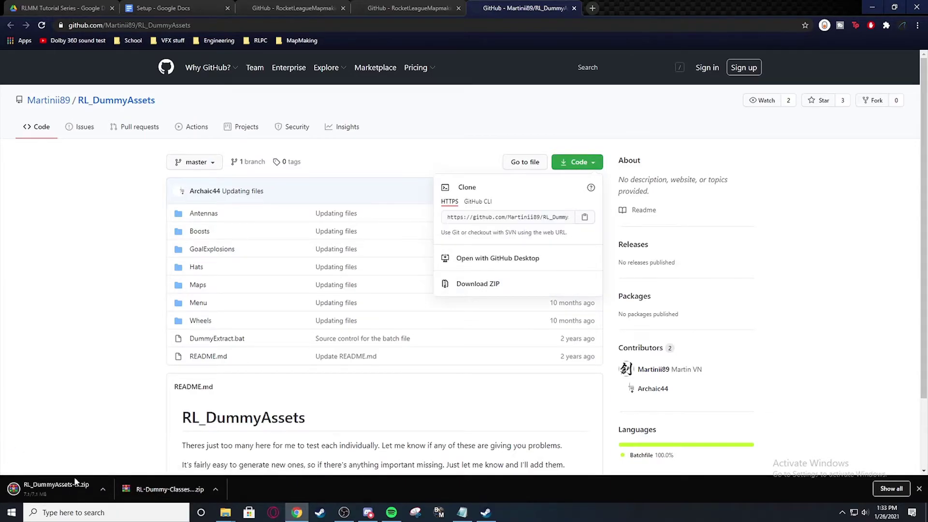
click(103, 489)
click(129, 456)
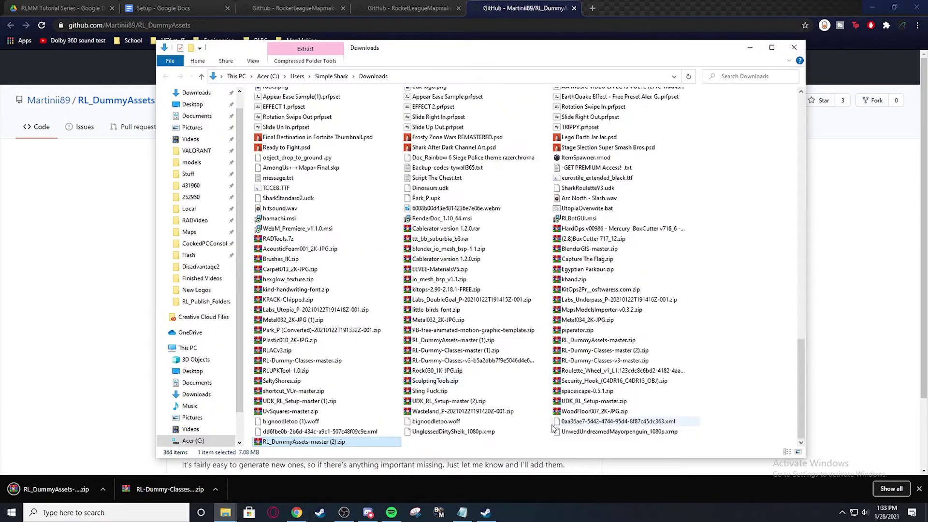
Step: Try to extract RL_DummyAssets-master (2).zip into the RL_DummyAssets folder of UDK_RL_Setup-master in Downloads, and close the Downloads window
right_click(316, 441)
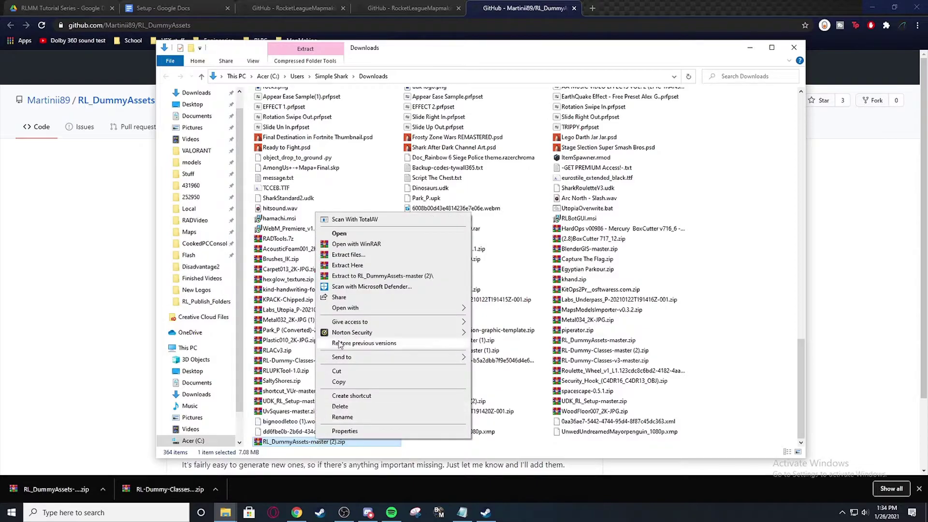
click(348, 265)
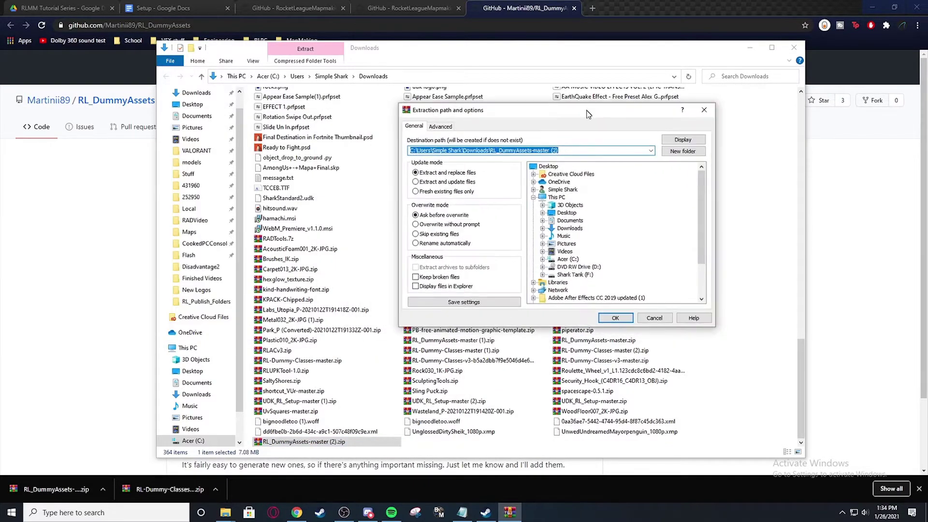
double_click(587, 204)
scroll(594, 253, down, 6)
scroll(594, 254, down, 6)
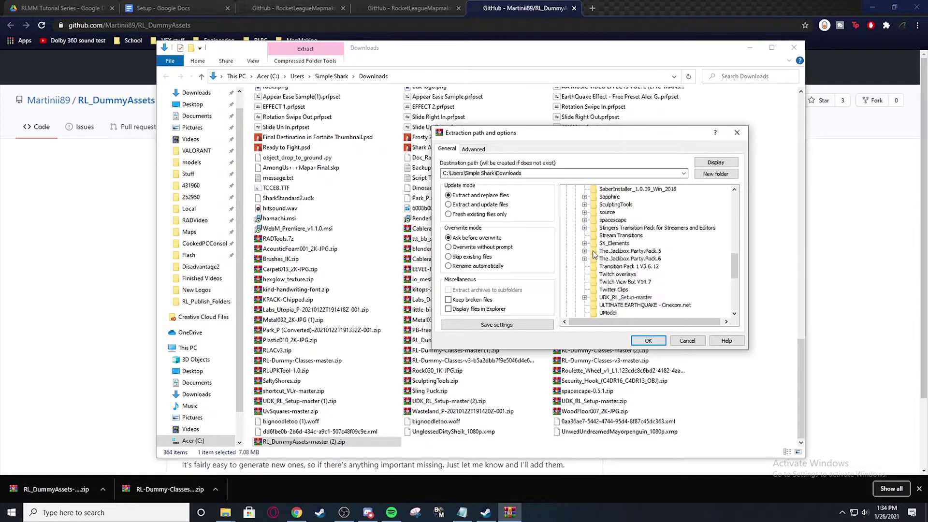
click(585, 228)
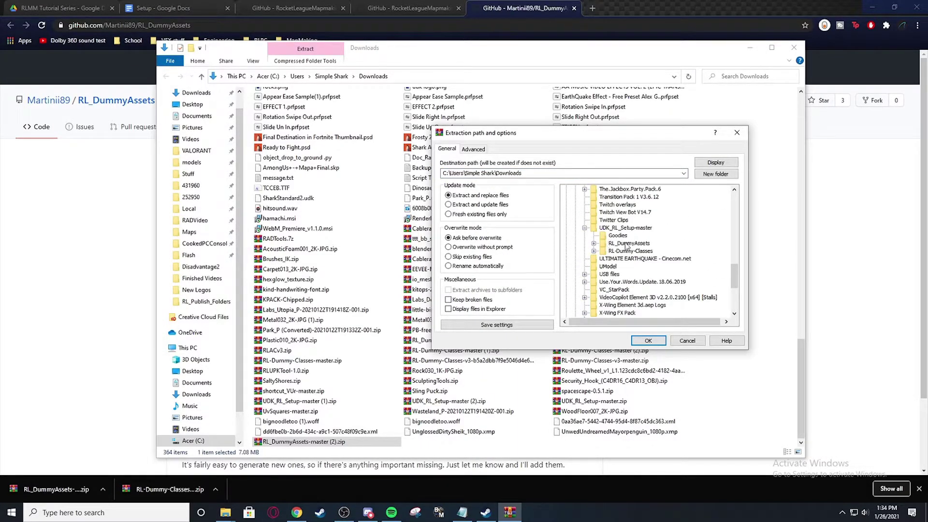
click(627, 244)
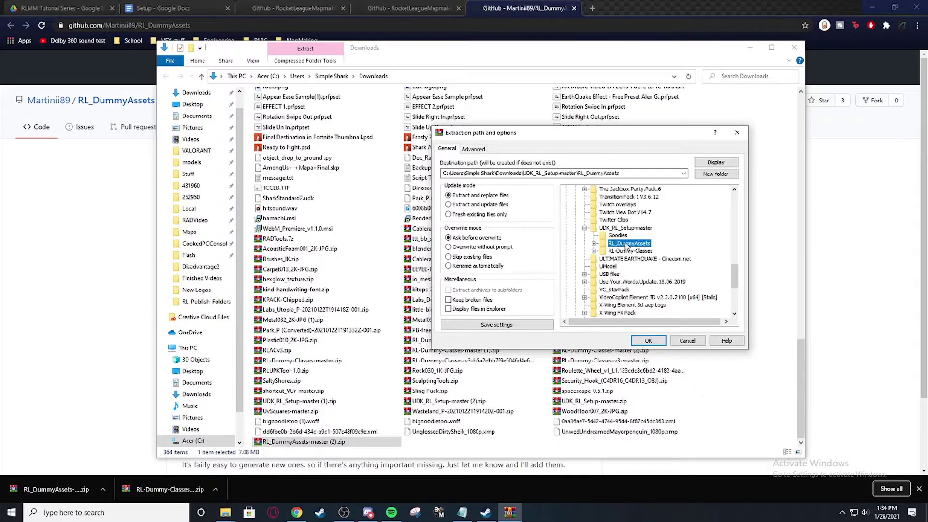
click(593, 243)
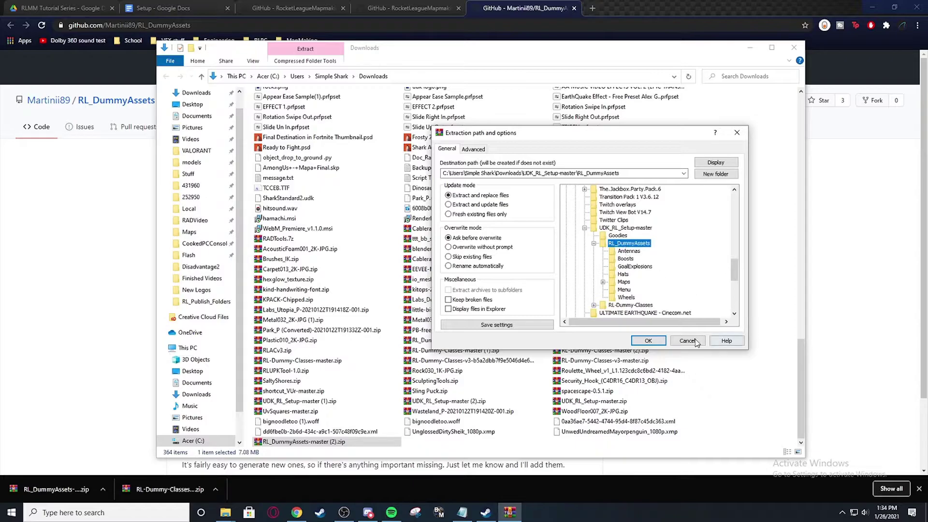
click(648, 341)
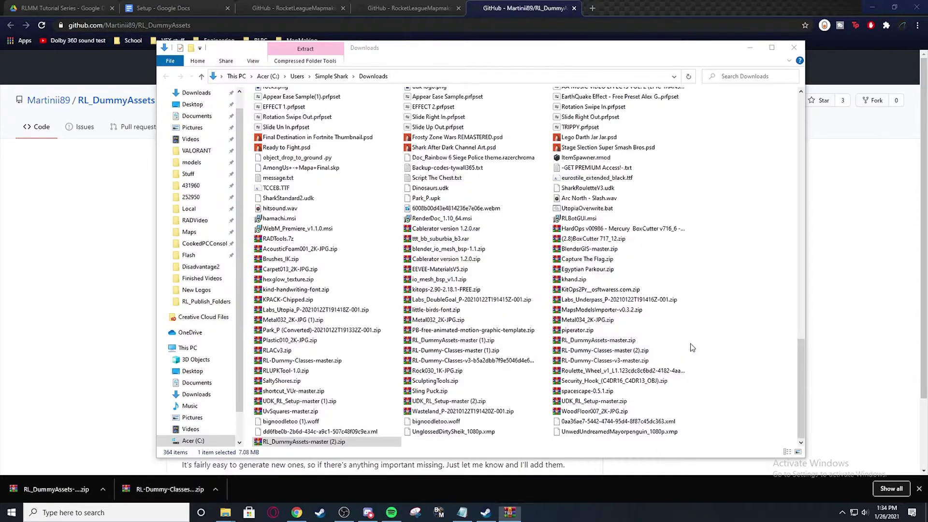
click(794, 47)
Step: Dismiss the browser's download bar and close the RL_DummyAssets and RL-Dummy-Classes pages to return to the UDK_RL_Setup README
click(918, 490)
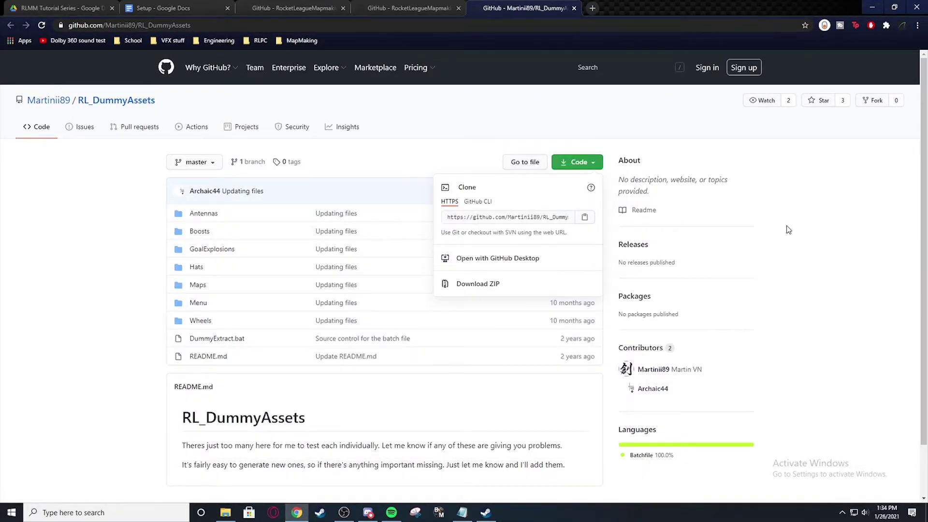
click(773, 220)
click(575, 8)
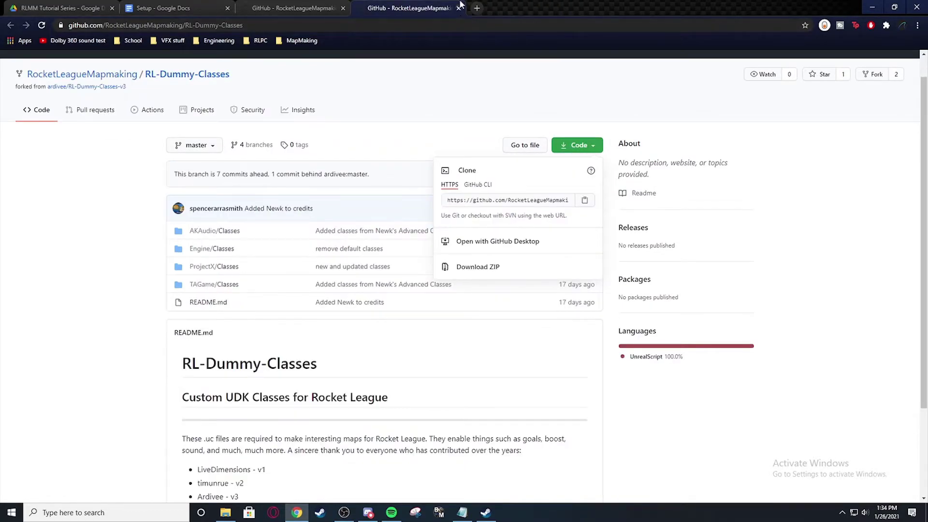
click(459, 8)
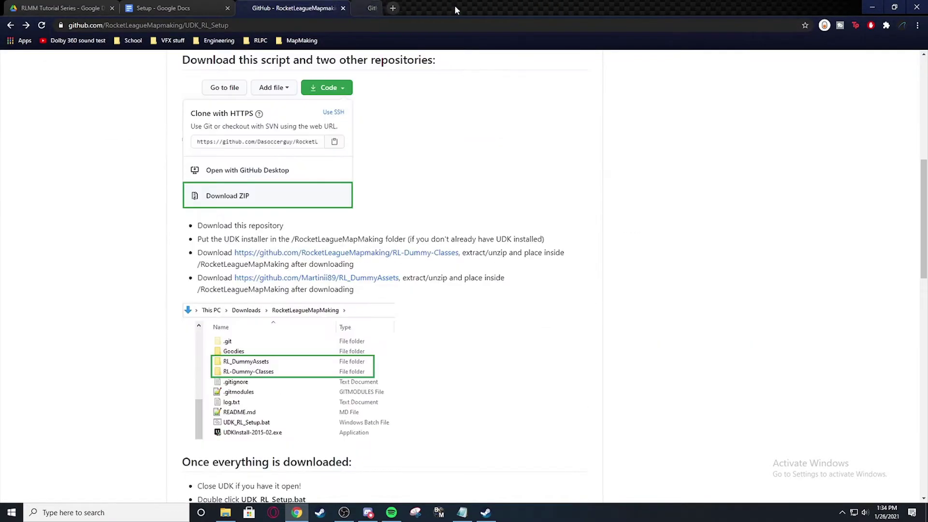
Step: Run UDK_RL_Setup.bat from the UDK_RL_Setup-master folder, continue past step 1, and answer n to UDK being already installed
click(225, 513)
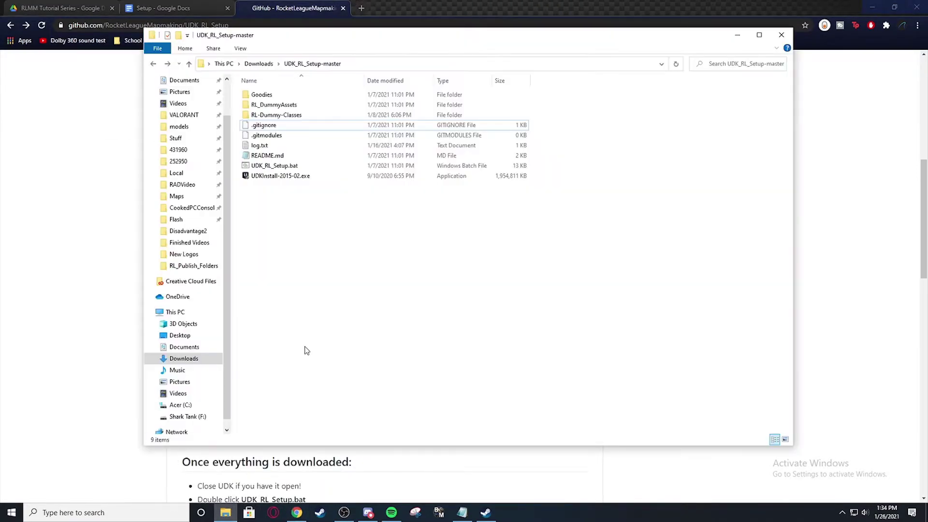
click(304, 167)
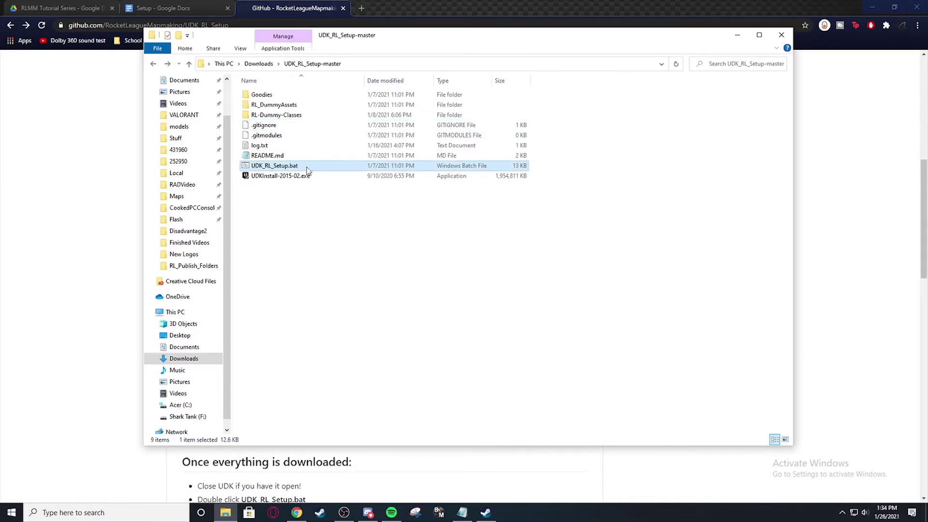
drag(312, 121, 461, 145)
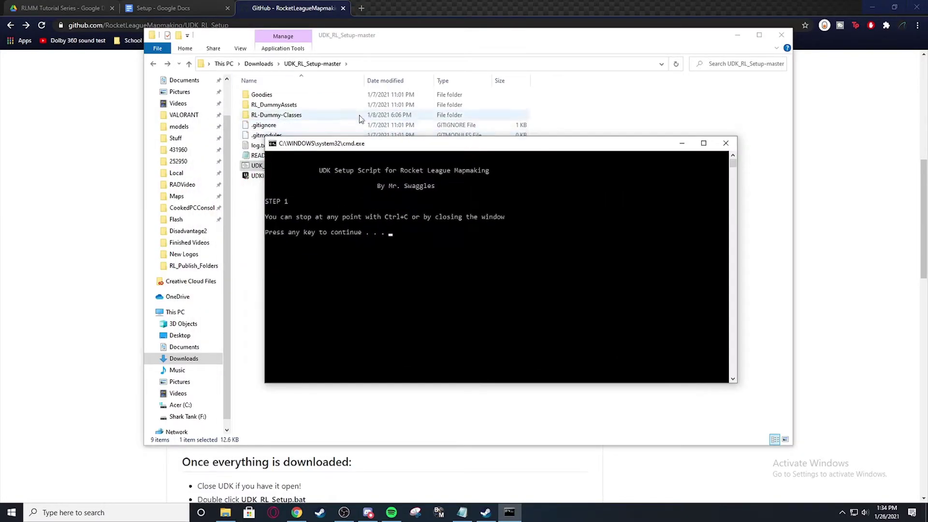
key(Return)
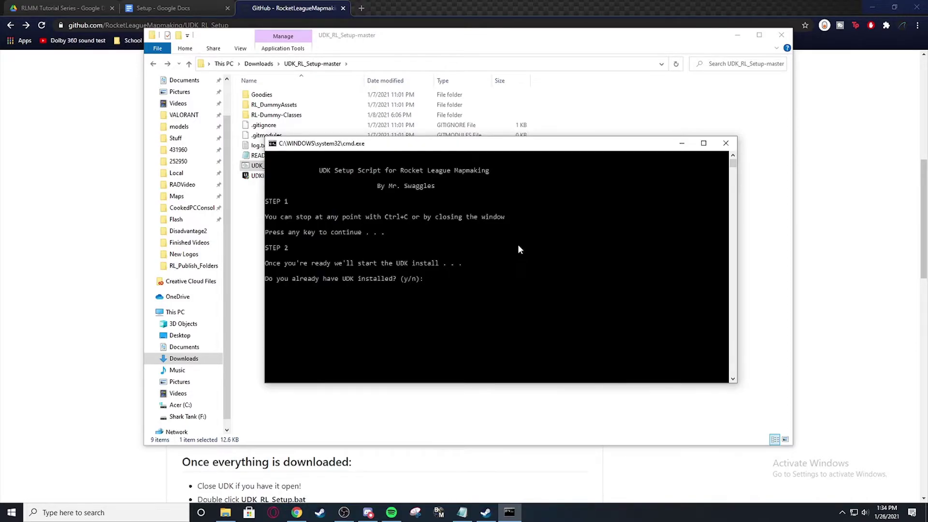
text(n)
key(Return)
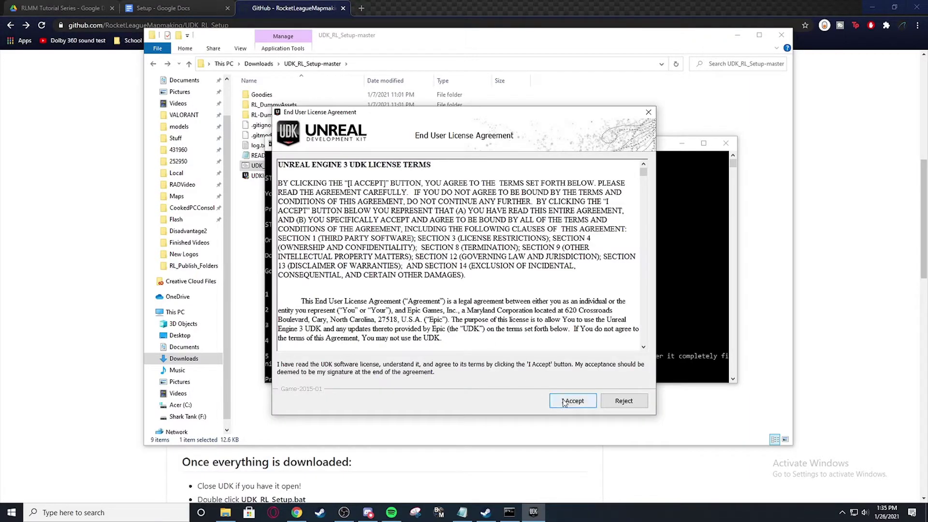
Step: Accept the UDK licence agreement, choose the Empty Game project, review the install options, and cancel the installer
click(574, 401)
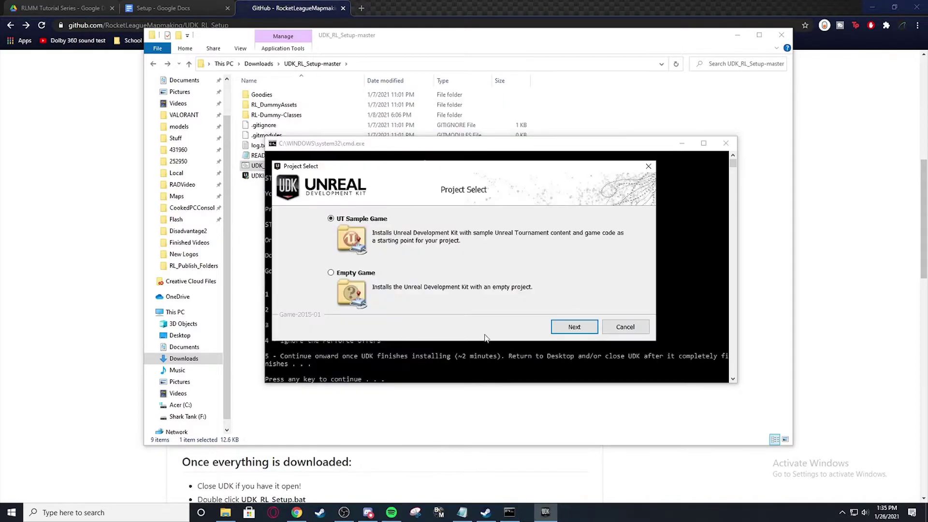
click(332, 273)
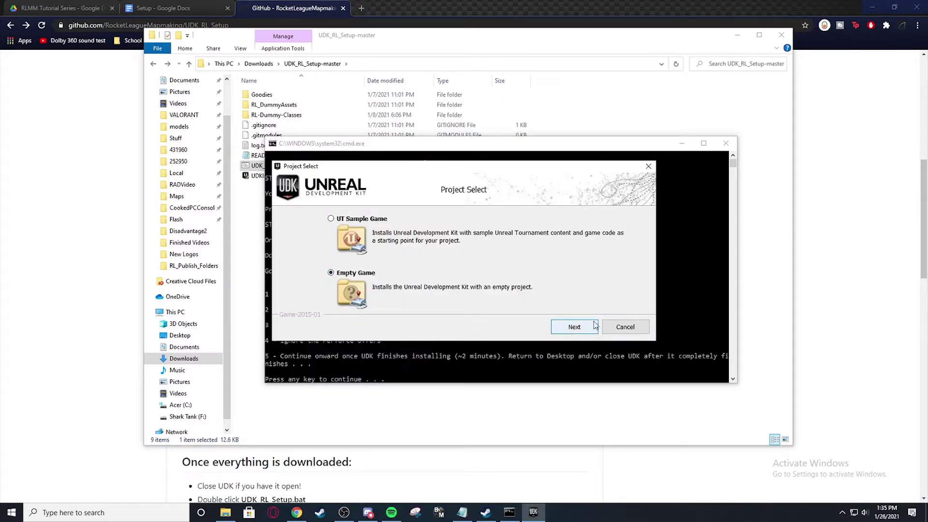
click(573, 328)
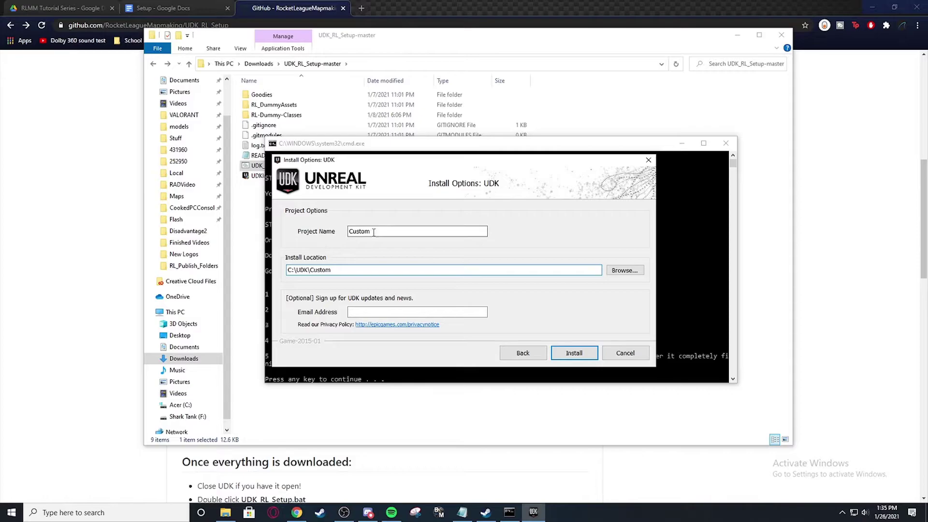
click(355, 269)
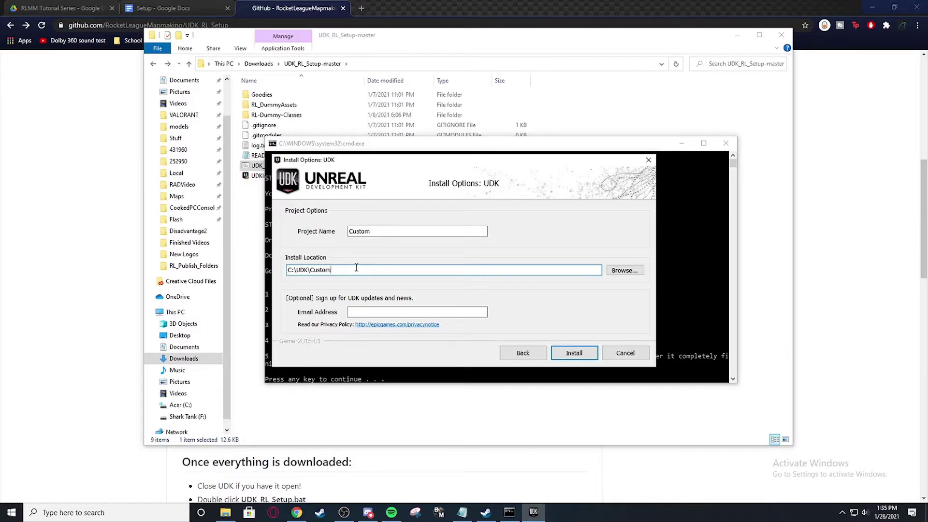
click(632, 356)
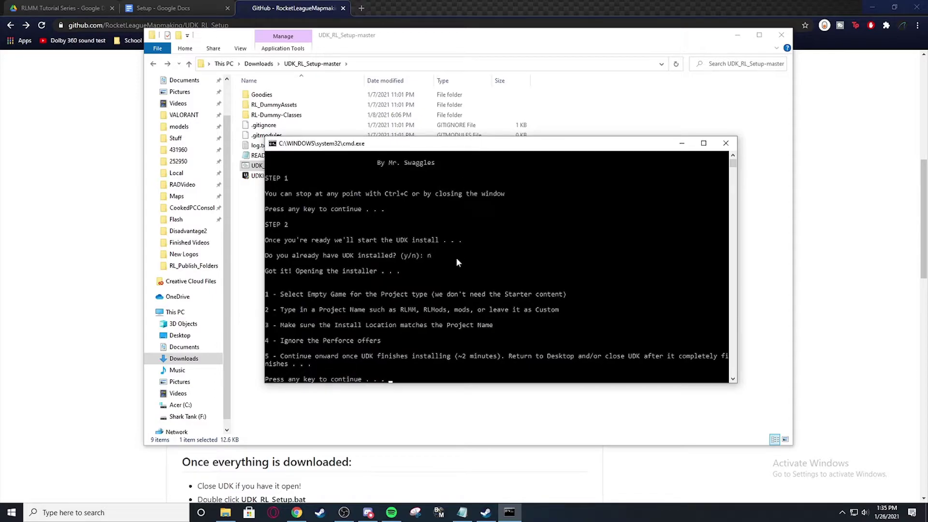
Step: Continue the setup script to step 3 and enter F:\UDK\Custom as the UDK install location
key(Return)
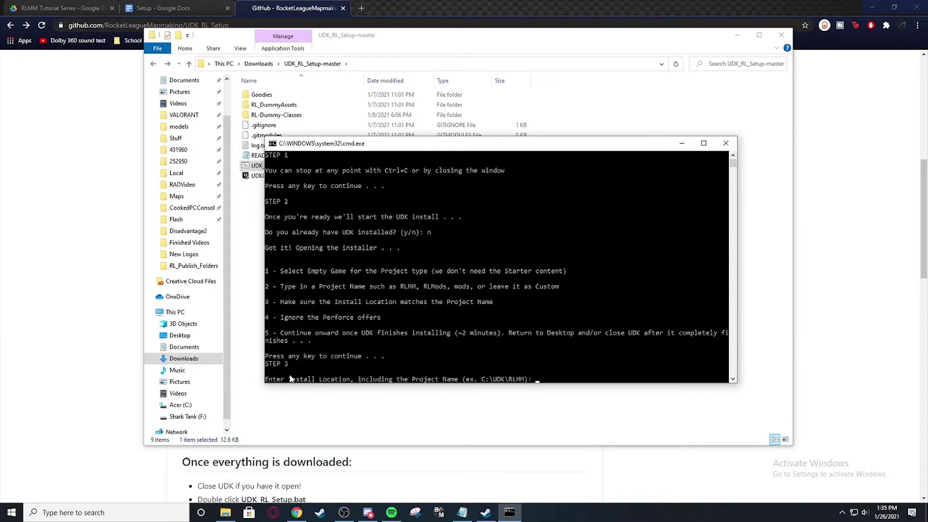
scroll(290, 366, down, 2)
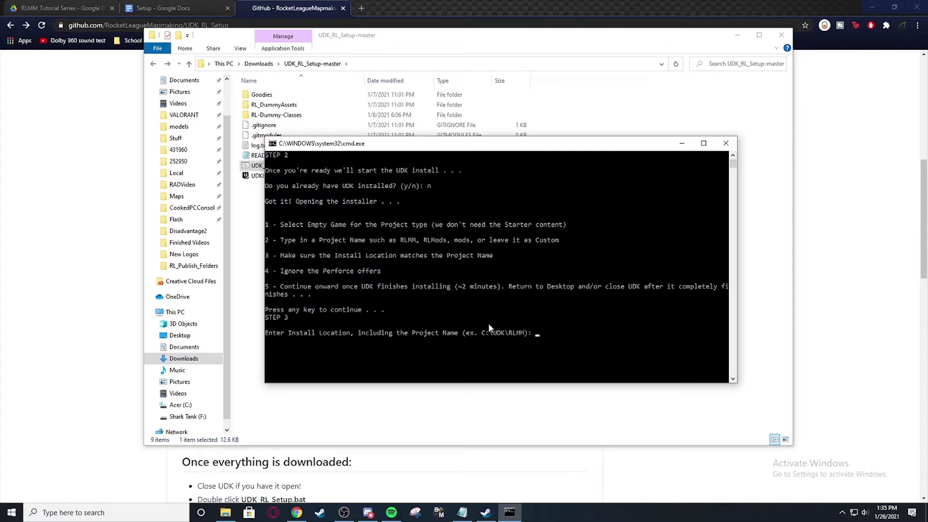
text(F:\UDK\Custom)
key(Return)
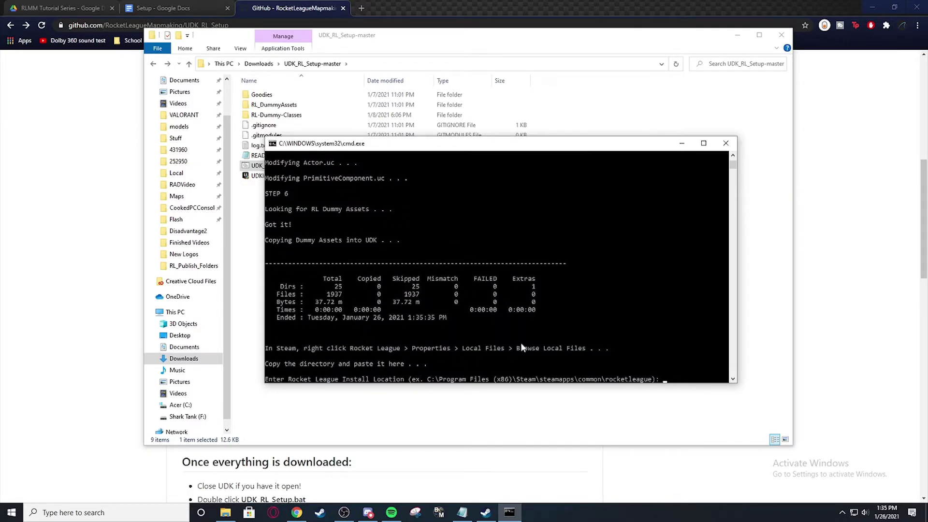
Step: Try to submit the example path C:\Program Files (x86)\Steam\steamapps\common\rocketleague, with a leading space, as the Rocket League install location
scroll(527, 339, down, 4)
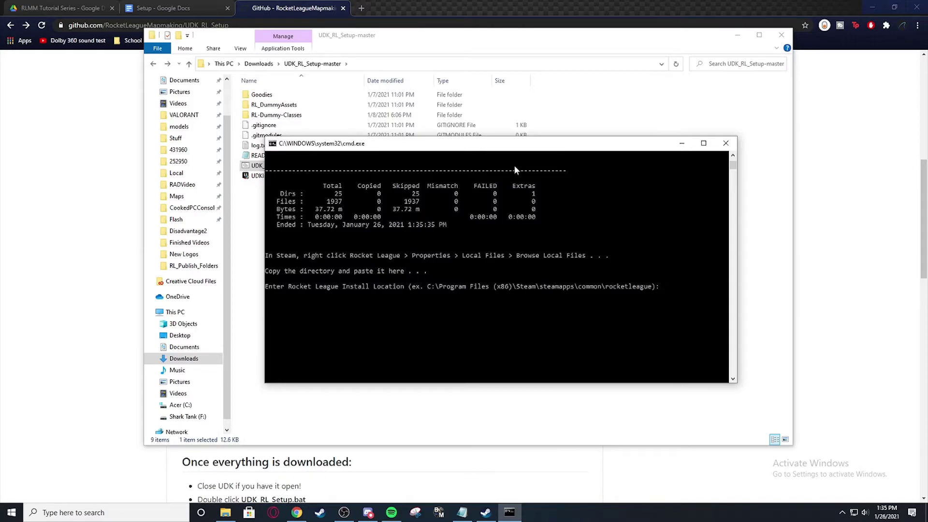
drag(424, 286, 655, 291)
key(cmd+c)
right_click(663, 289)
right_click(679, 289)
key(Return)
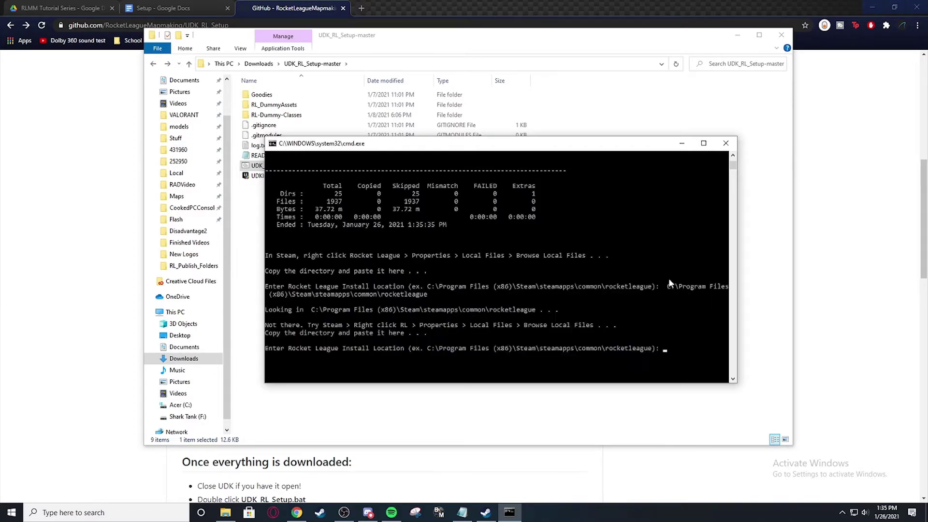
Step: Submit C:\Program Files (x86)\Steam\steamapps\common\rocketleague without a leading space as the Rocket League install location
right_click(616, 317)
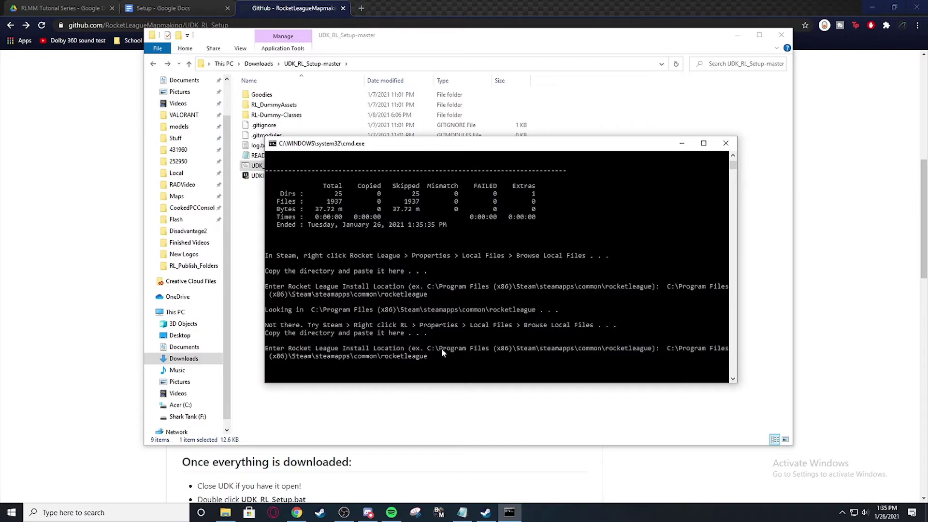
drag(429, 349, 682, 367)
right_click(663, 350)
right_click(707, 347)
key(BackSpace)
key(BackSpace)
key(BackSpace)
key(BackSpace)
key(BackSpace)
key(BackSpace)
key(BackSpace)
key(BackSpace)
key(BackSpace)
key(BackSpace)
key(BackSpace)
key(BackSpace)
key(BackSpace)
key(BackSpace)
key(BackSpace)
key(BackSpace)
key(BackSpace)
key(BackSpace)
key(BackSpace)
key(BackSpace)
key(BackSpace)
key(BackSpace)
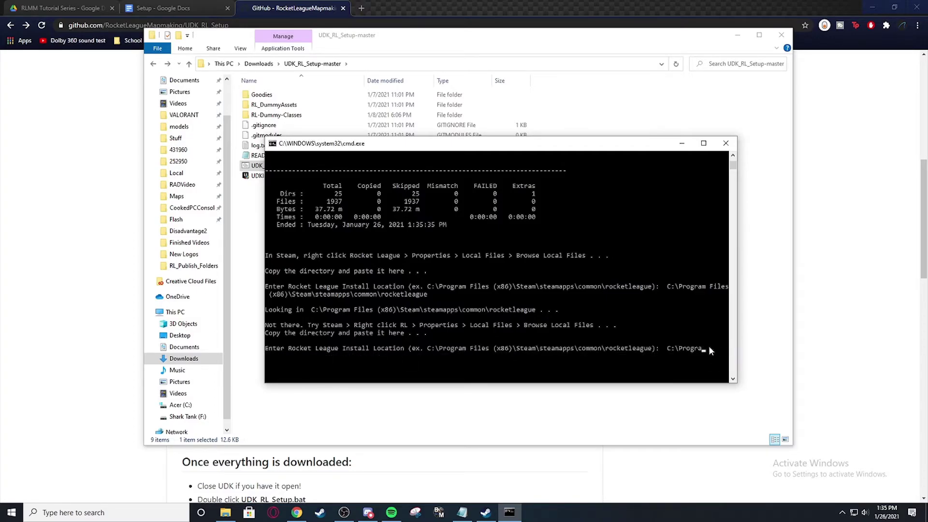
key(BackSpace)
key(BackSpace)
key(BackSpace)
key(BackSpace)
key(BackSpace)
key(BackSpace)
key(BackSpace)
key(BackSpace)
key(BackSpace)
key(BackSpace)
right_click(709, 345)
key(Return)
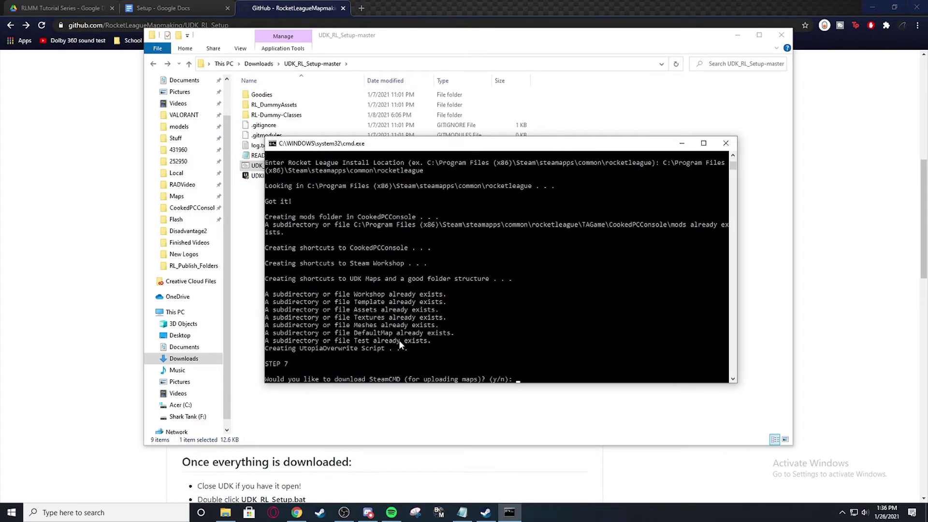
Step: Answer n to downloading SteamCMD for uploading maps in step 7 of the setup script
text(y)
key(BackSpace)
text(n)
key(Return)
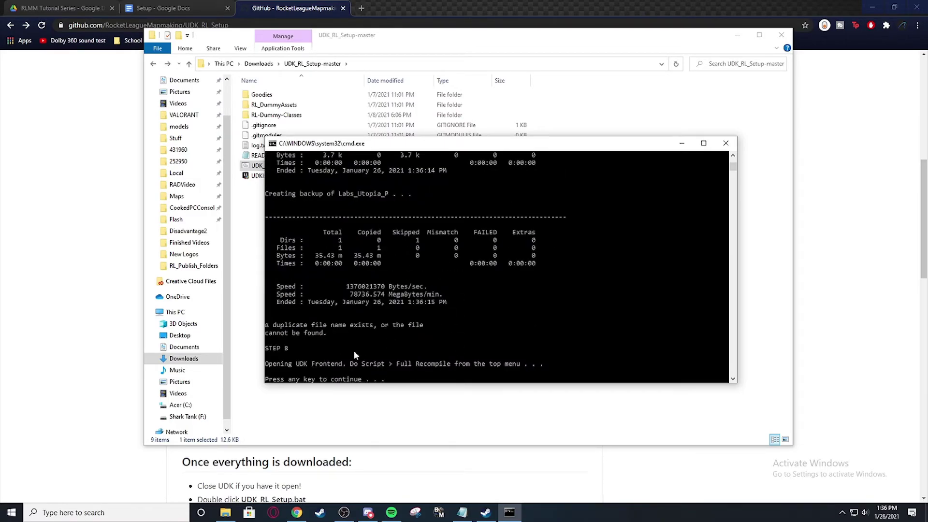
Step: Run a full recompile of the scripts in Unreal Frontend and close it once the compile completes
key(Return)
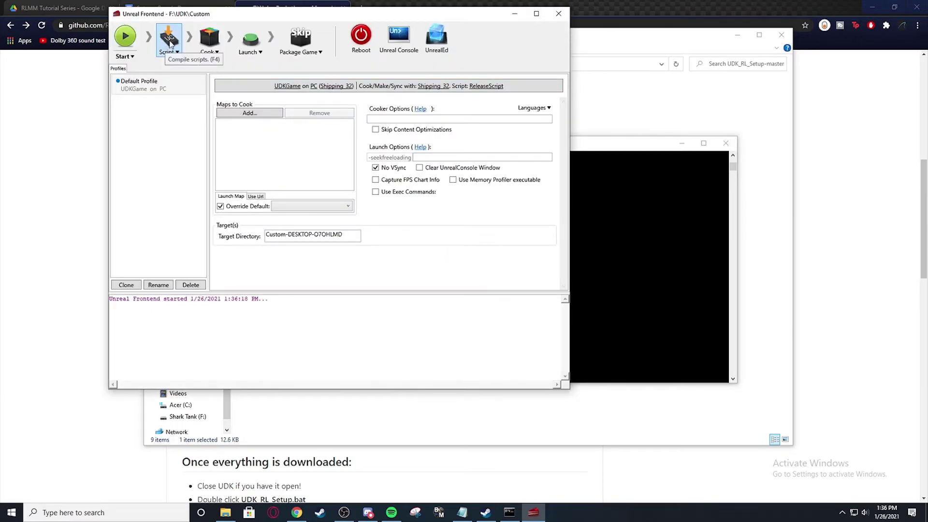
click(167, 50)
click(188, 74)
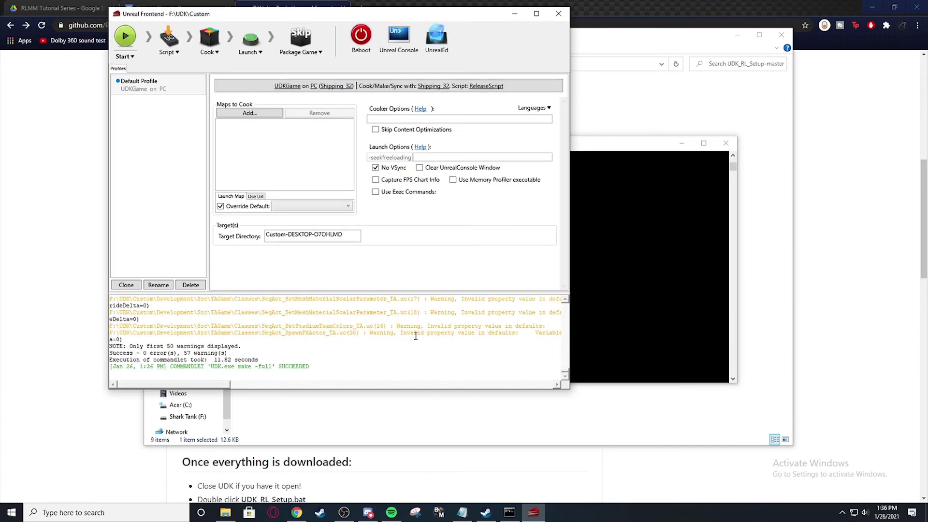
click(559, 14)
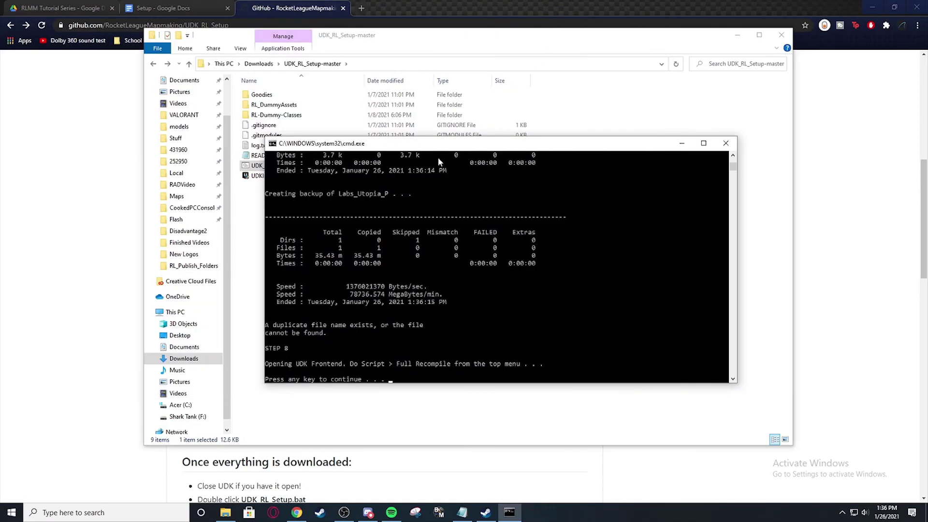
Step: Continue the setup script past step 8 to its end and close the console window
drag(446, 143, 440, 141)
key(Return)
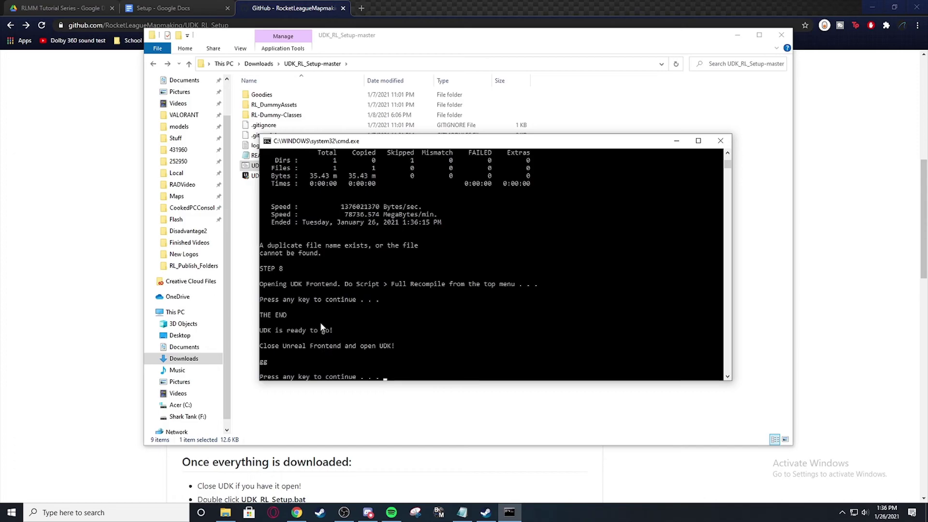
key(Return)
Step: Minimise the UDK_RL_Setup-master folder window and switch to the Setup document in Google Docs
click(478, 274)
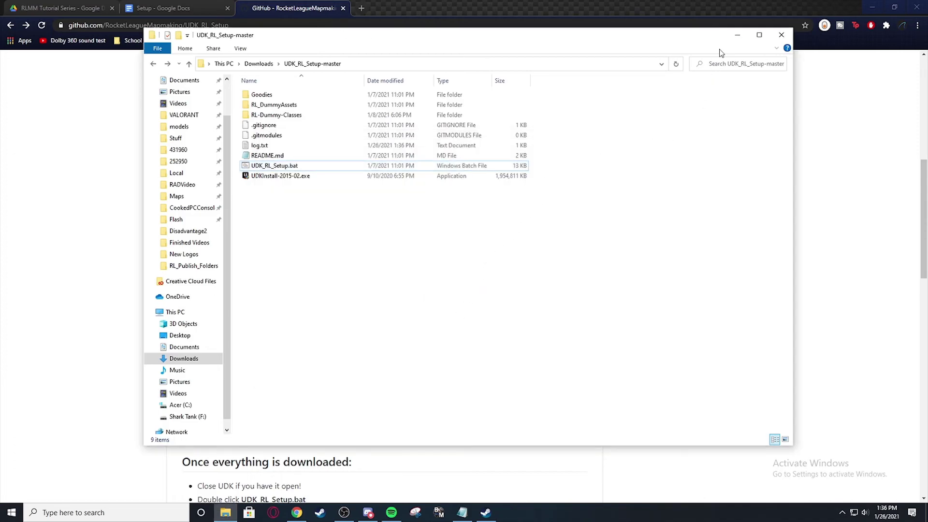
click(737, 35)
click(139, 7)
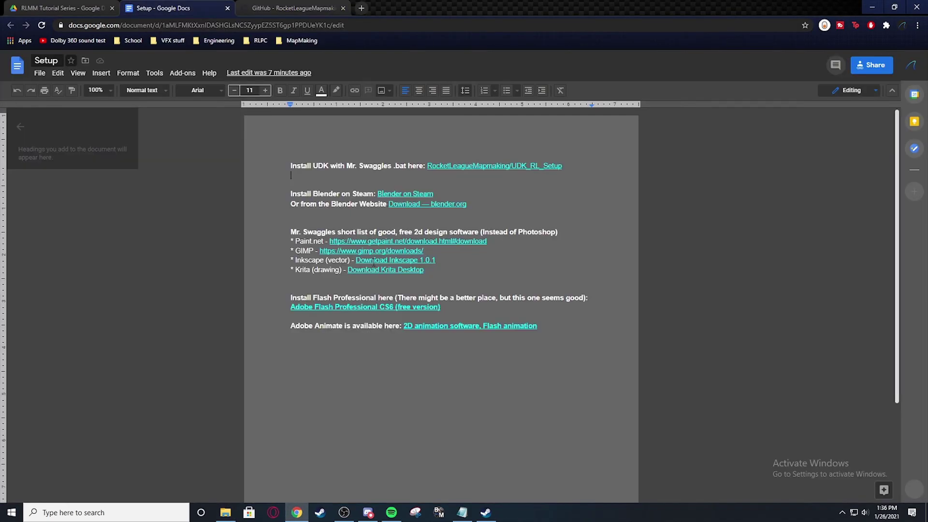